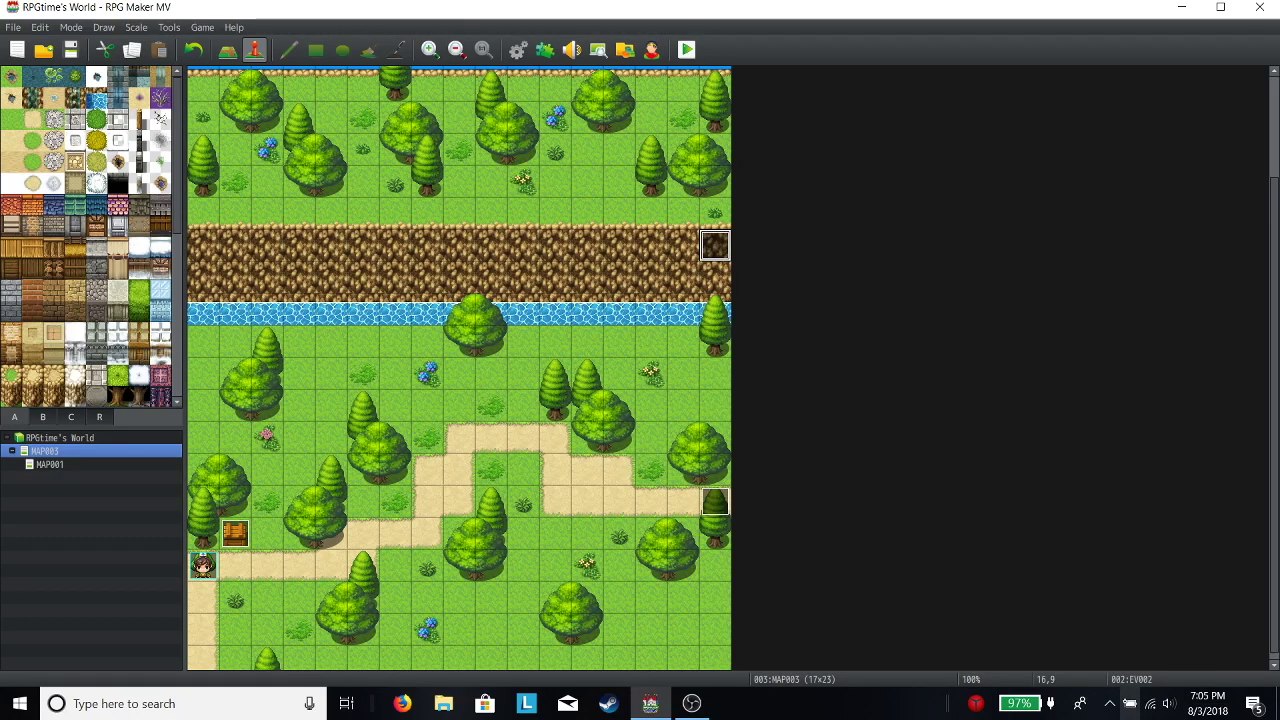
Step: Start a playtest and collect the Fast Travel item from the chest
{"action": "key", "text": "ctrl+r"}
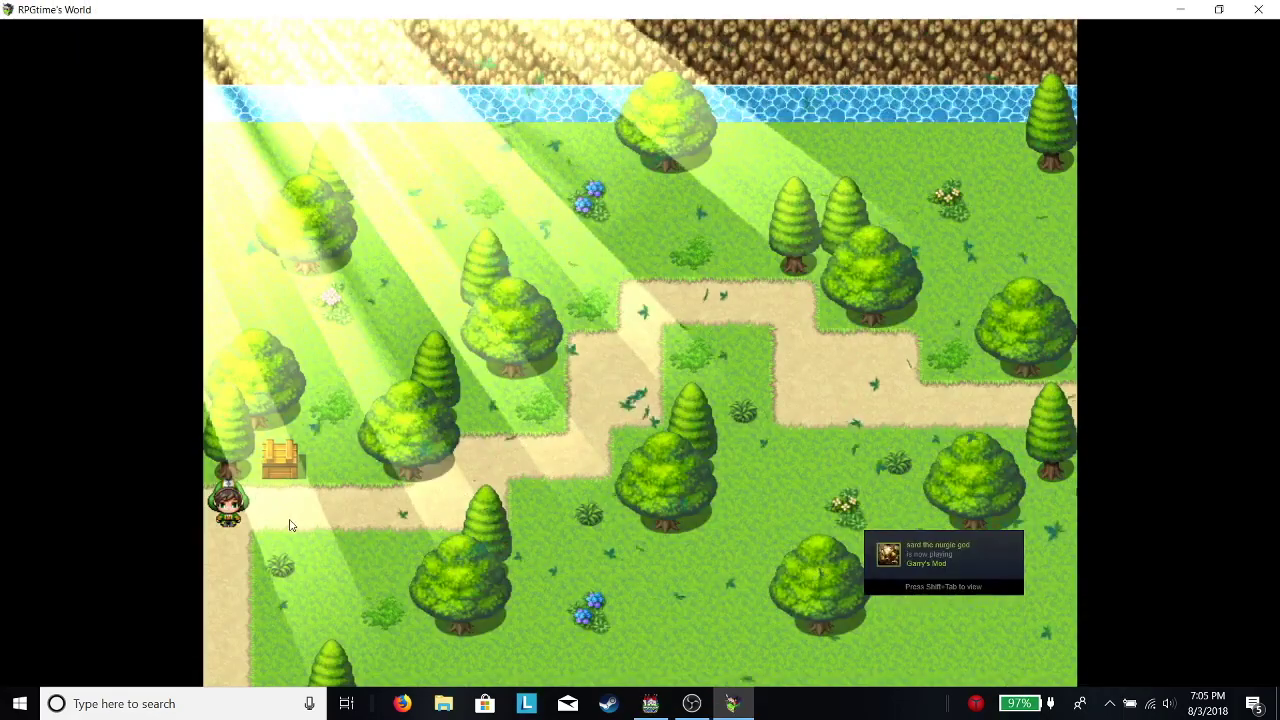
{"action": "left_click", "coordinate": [283, 517]}
{"action": "left_click", "coordinate": [287, 472]}
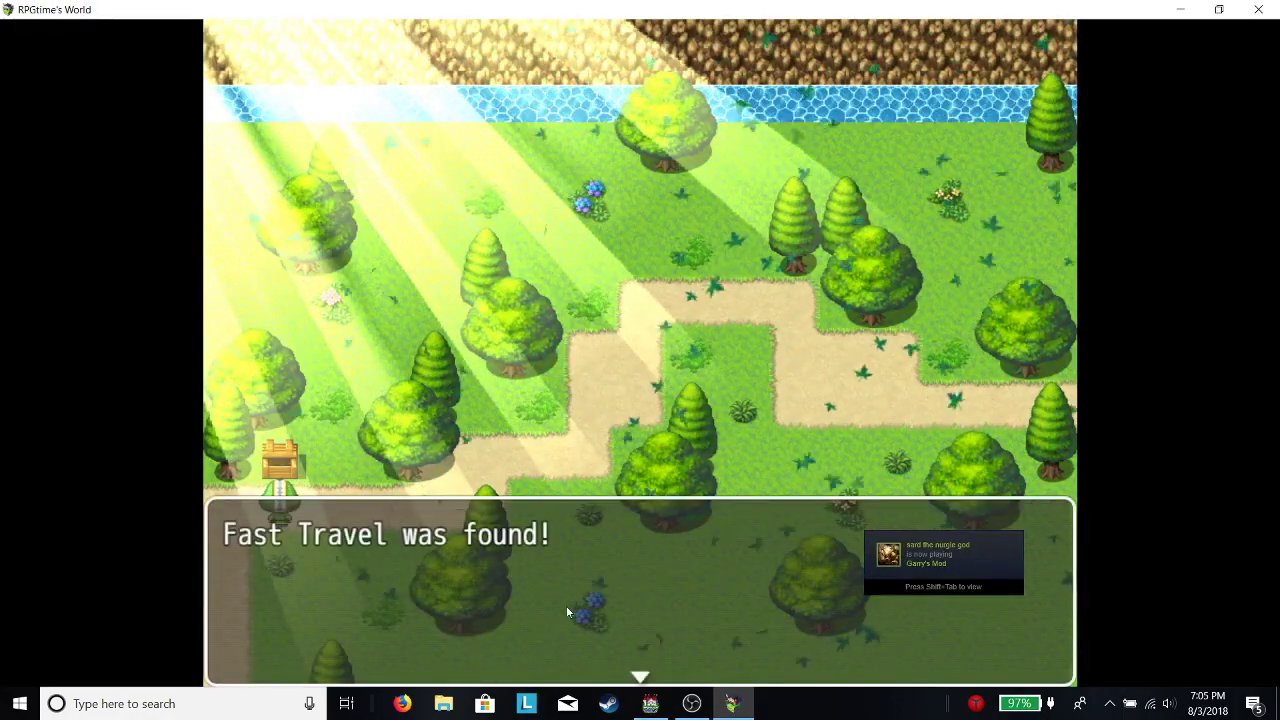
{"action": "left_click", "coordinate": [540, 650]}
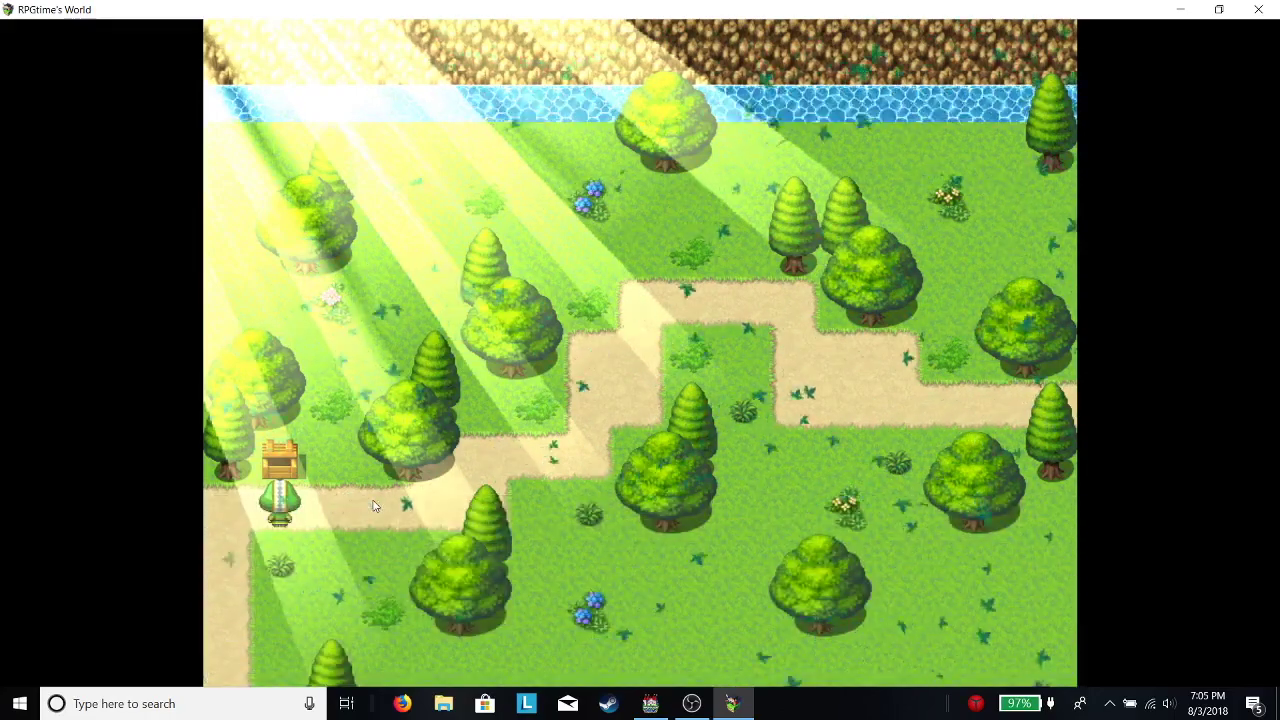
Step: Use the Fast Travel key item on Harold to reach Area 2; it is refused as unvisited
{"action": "left_click", "coordinate": [358, 510]}
{"action": "right_click", "coordinate": [360, 510]}
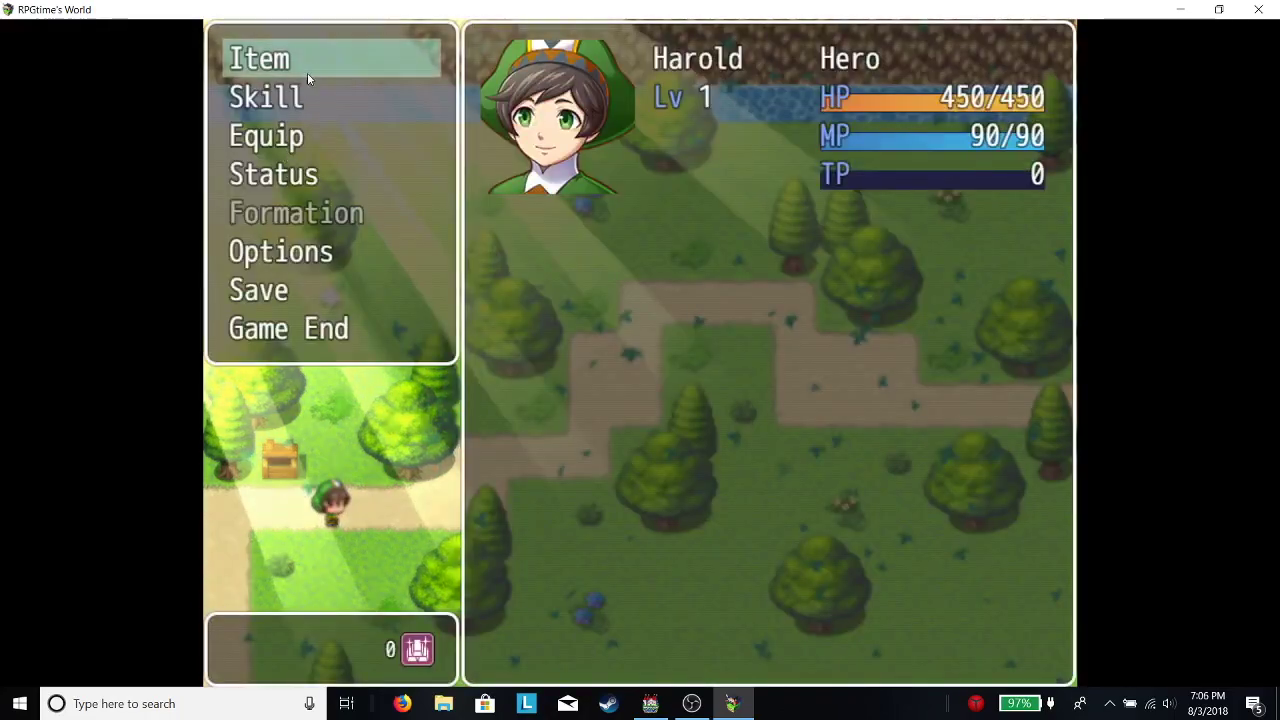
{"action": "left_click", "coordinate": [326, 50]}
{"action": "left_click", "coordinate": [903, 180]}
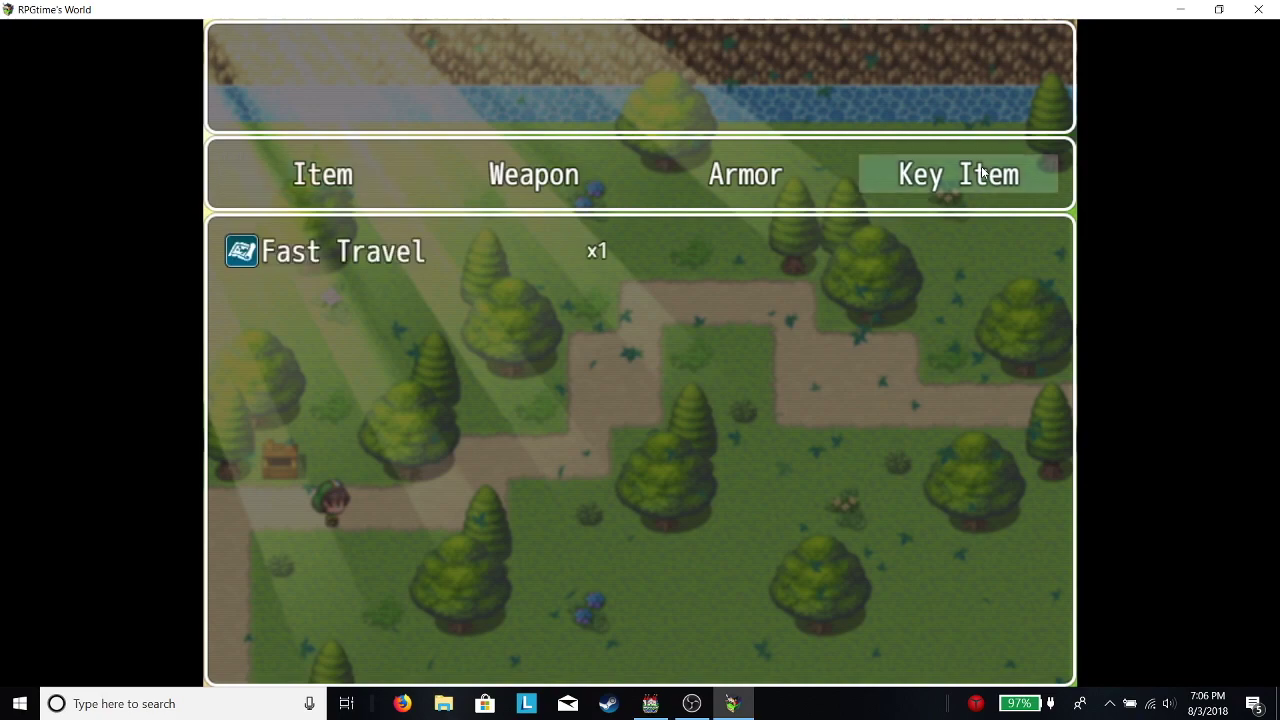
{"action": "left_click", "coordinate": [920, 175]}
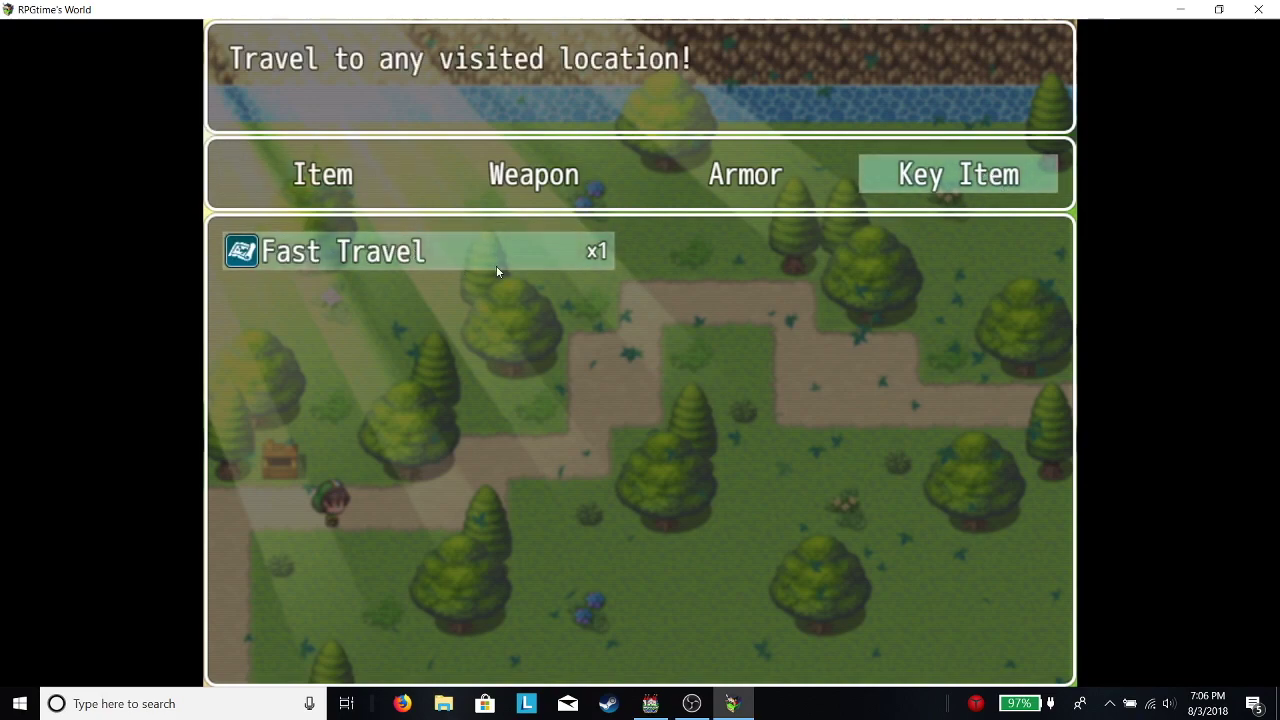
{"action": "left_click", "coordinate": [432, 260]}
{"action": "left_click", "coordinate": [658, 174]}
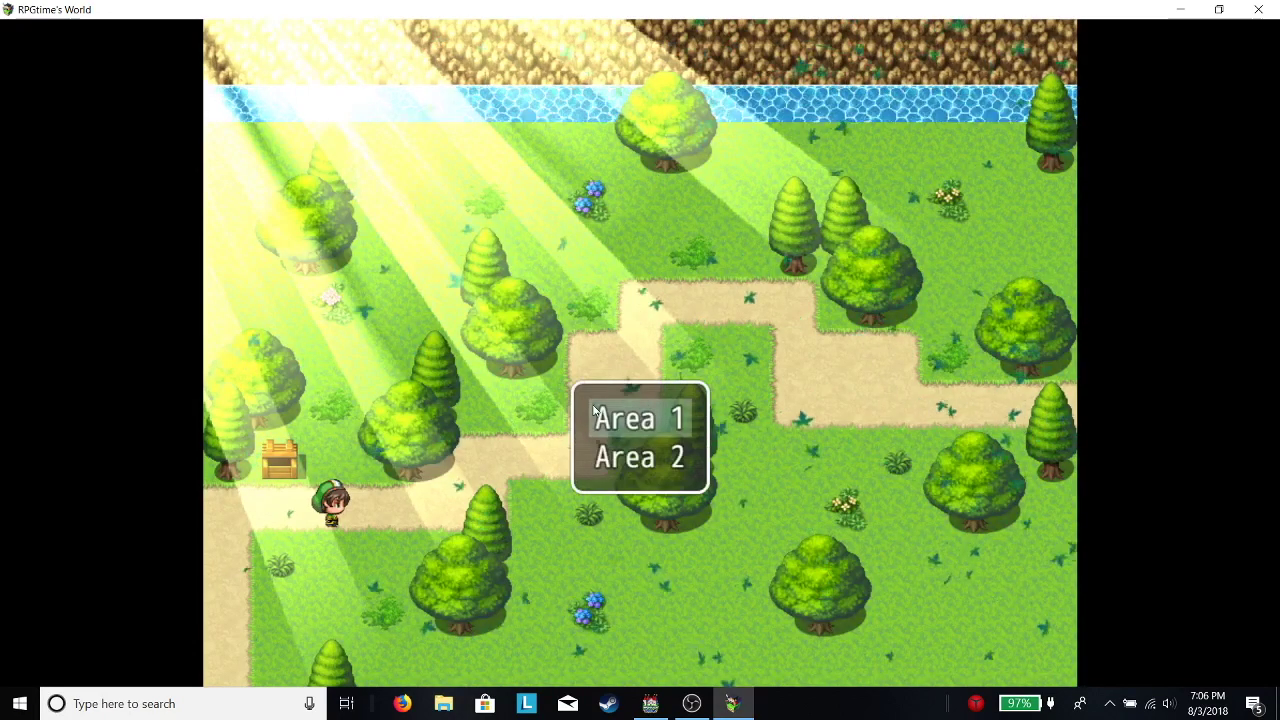
{"action": "left_click", "coordinate": [637, 455]}
{"action": "left_click", "coordinate": [637, 455]}
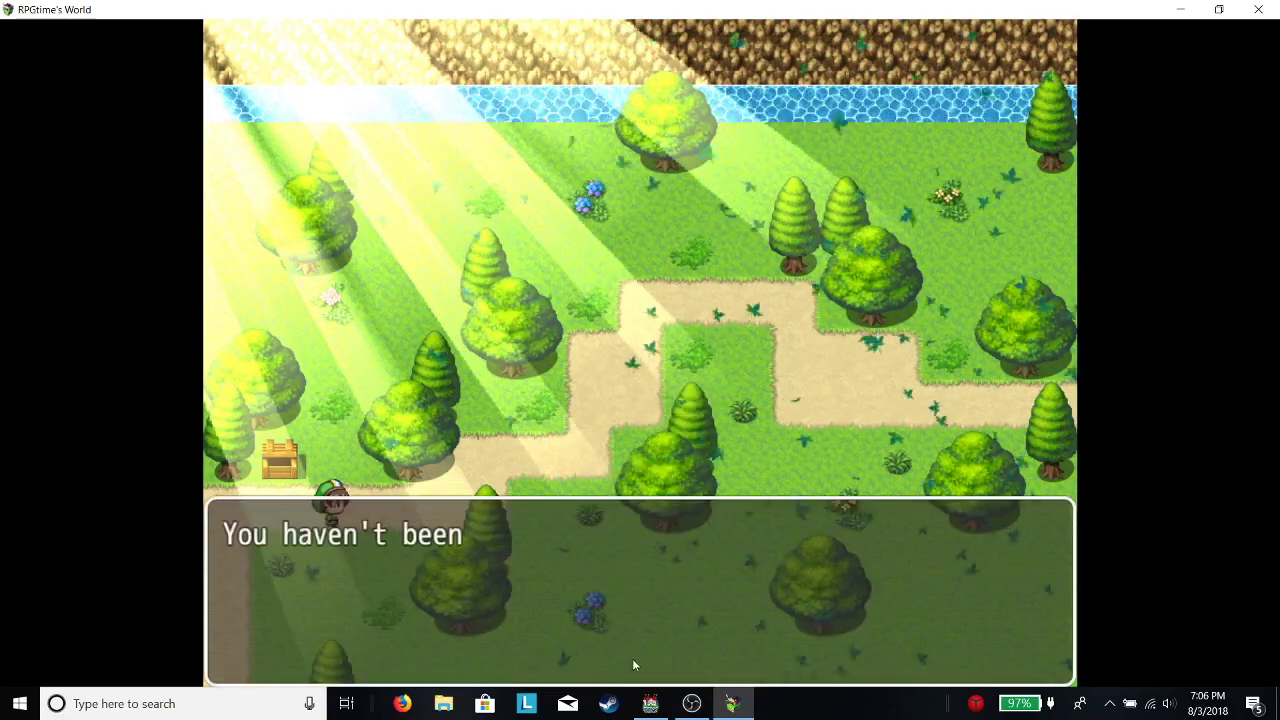
{"action": "left_click", "coordinate": [550, 644]}
Step: Use Fast Travel on Harold again and travel to Area 1
{"action": "right_click", "coordinate": [519, 597]}
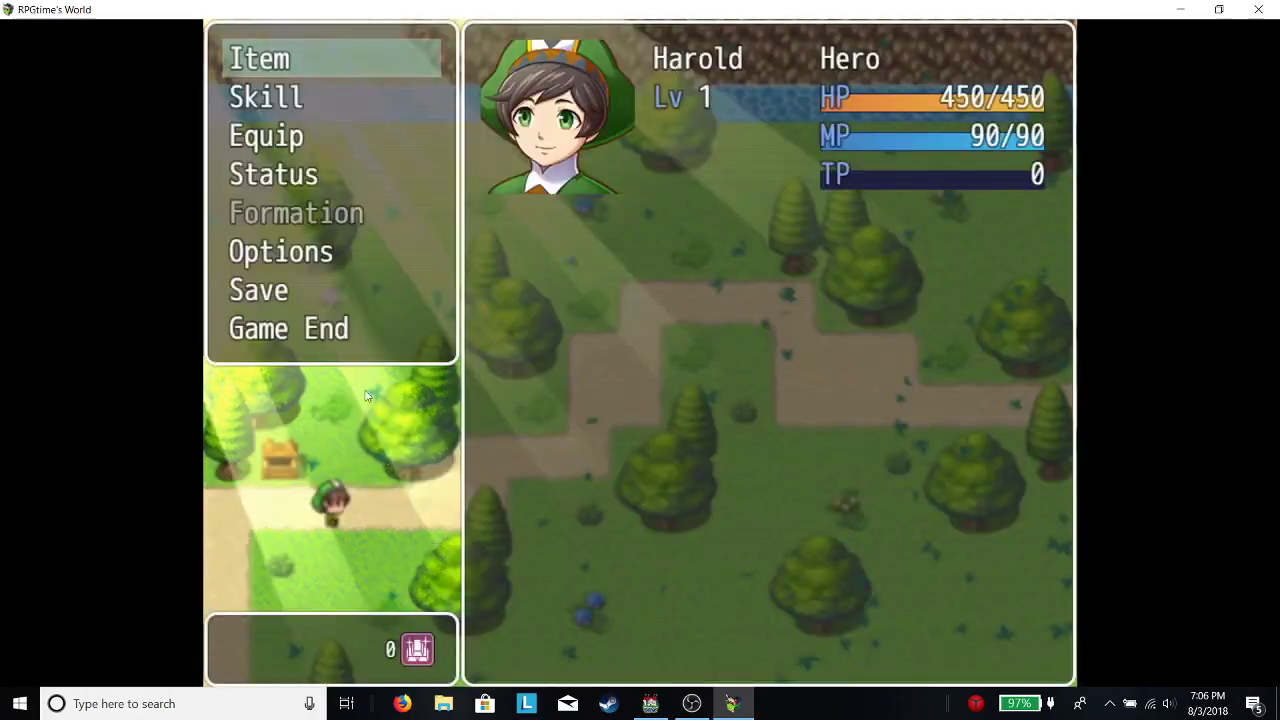
{"action": "left_click", "coordinate": [309, 50]}
{"action": "left_click", "coordinate": [879, 179]}
{"action": "left_click", "coordinate": [547, 257]}
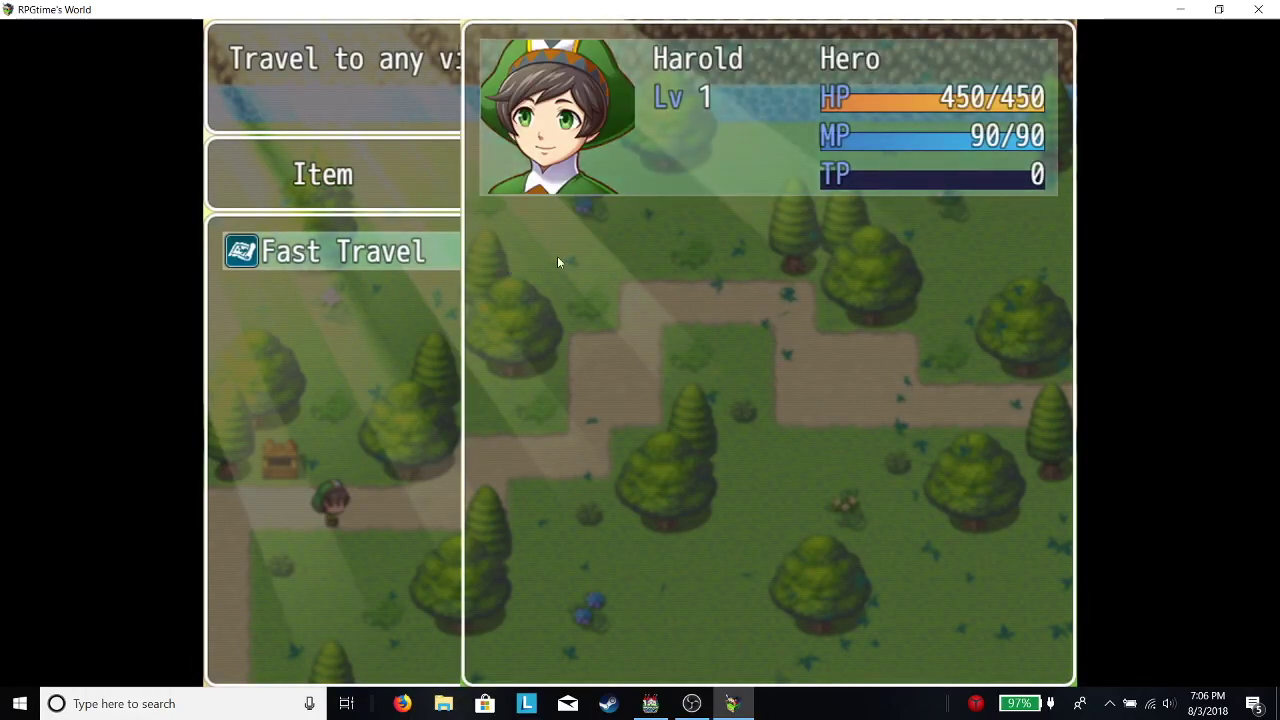
{"action": "left_click", "coordinate": [547, 257]}
{"action": "left_click", "coordinate": [647, 420]}
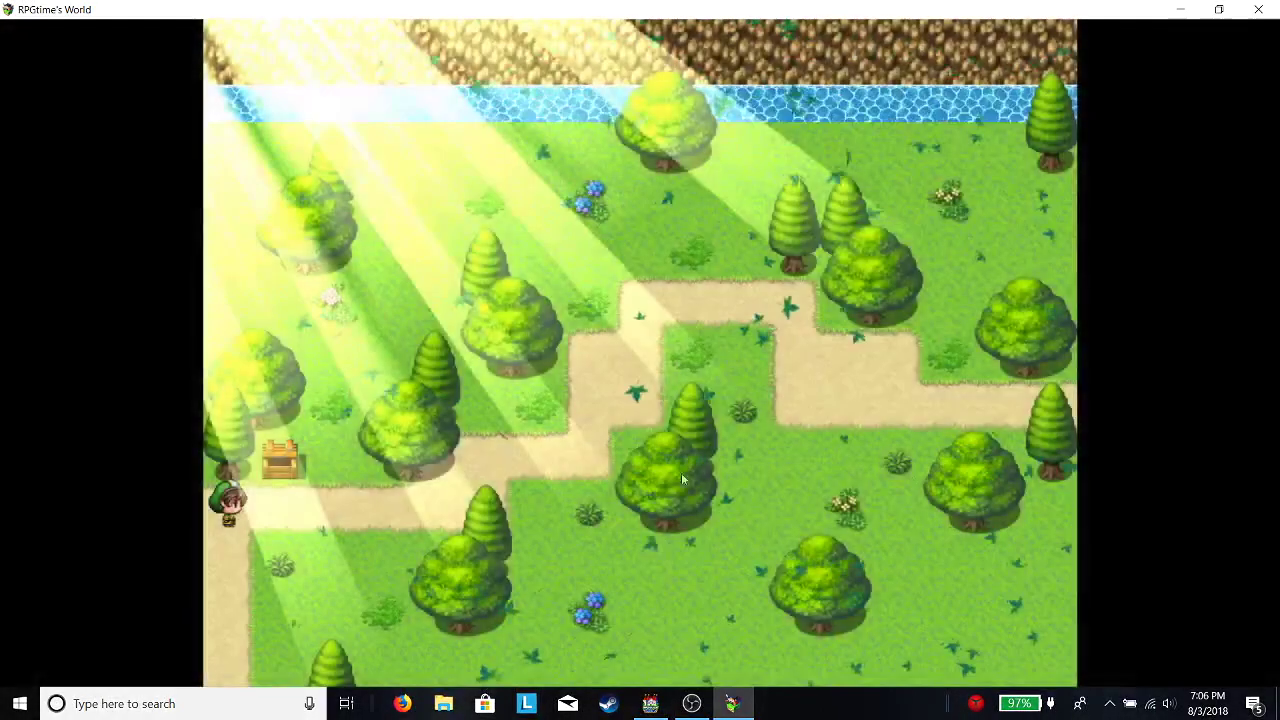
Step: Walk the hero off the path's right edge into the neighbouring area's map
{"action": "mouse_move", "coordinate": [511, 489]}
{"action": "left_mouse_down"}
{"action": "mouse_move", "coordinate": [640, 310]}
{"action": "mouse_move", "coordinate": [951, 402]}
{"action": "mouse_move", "coordinate": [1091, 408]}
{"action": "mouse_move", "coordinate": [1077, 413]}
{"action": "left_mouse_up"}
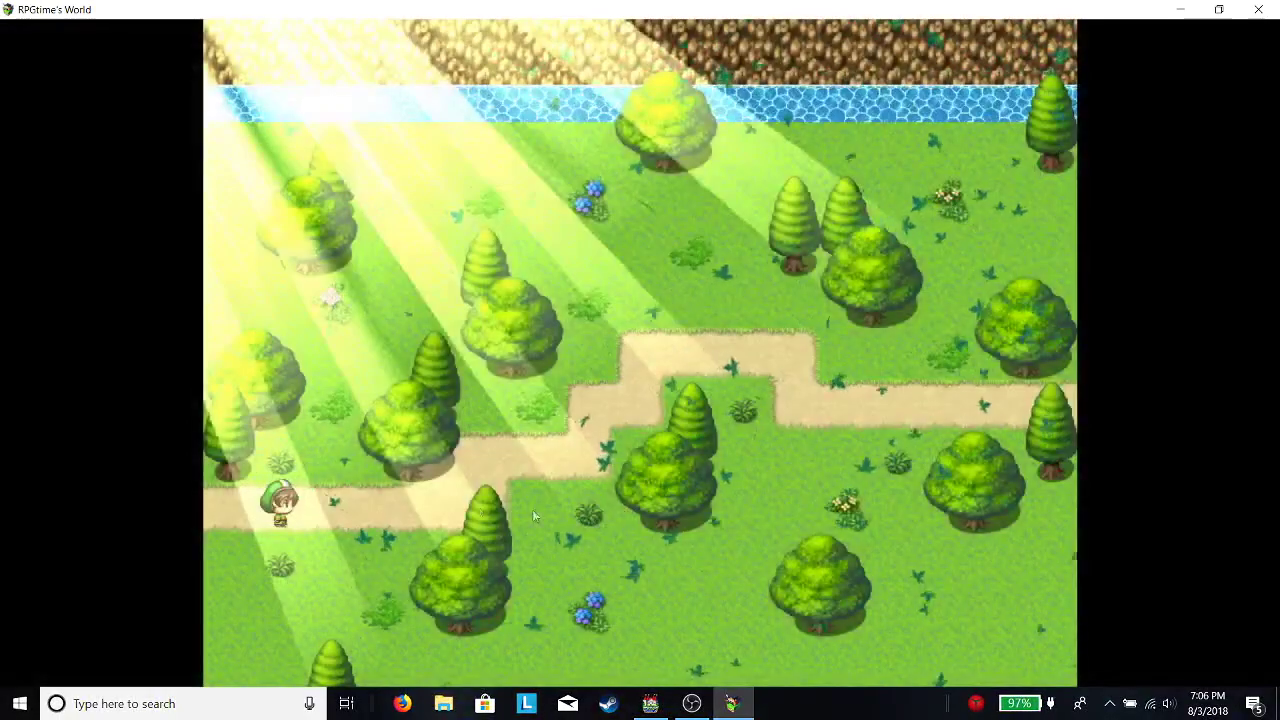
{"action": "left_click", "coordinate": [228, 520]}
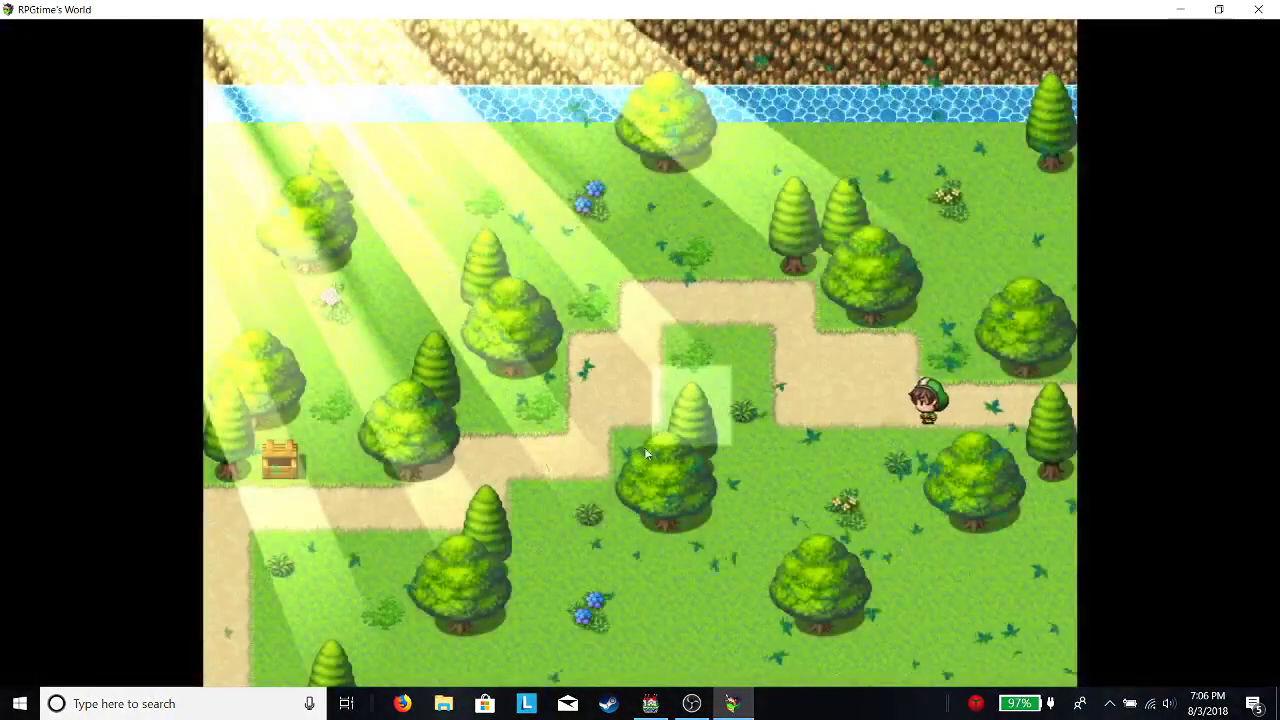
{"action": "left_click", "coordinate": [392, 515]}
{"action": "left_click", "coordinate": [229, 560]}
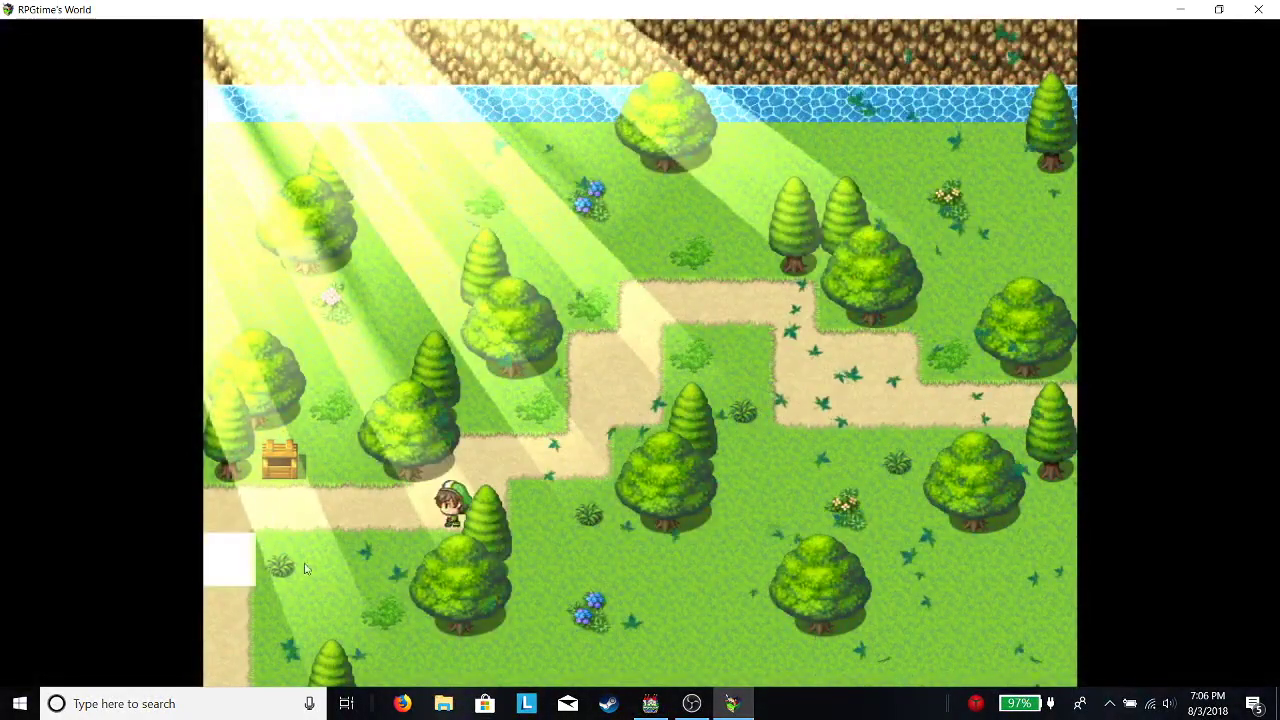
Step: Fast travel to Area 2 and walk the hero east along its upper path
{"action": "right_click", "coordinate": [231, 561]}
{"action": "left_click", "coordinate": [327, 62]}
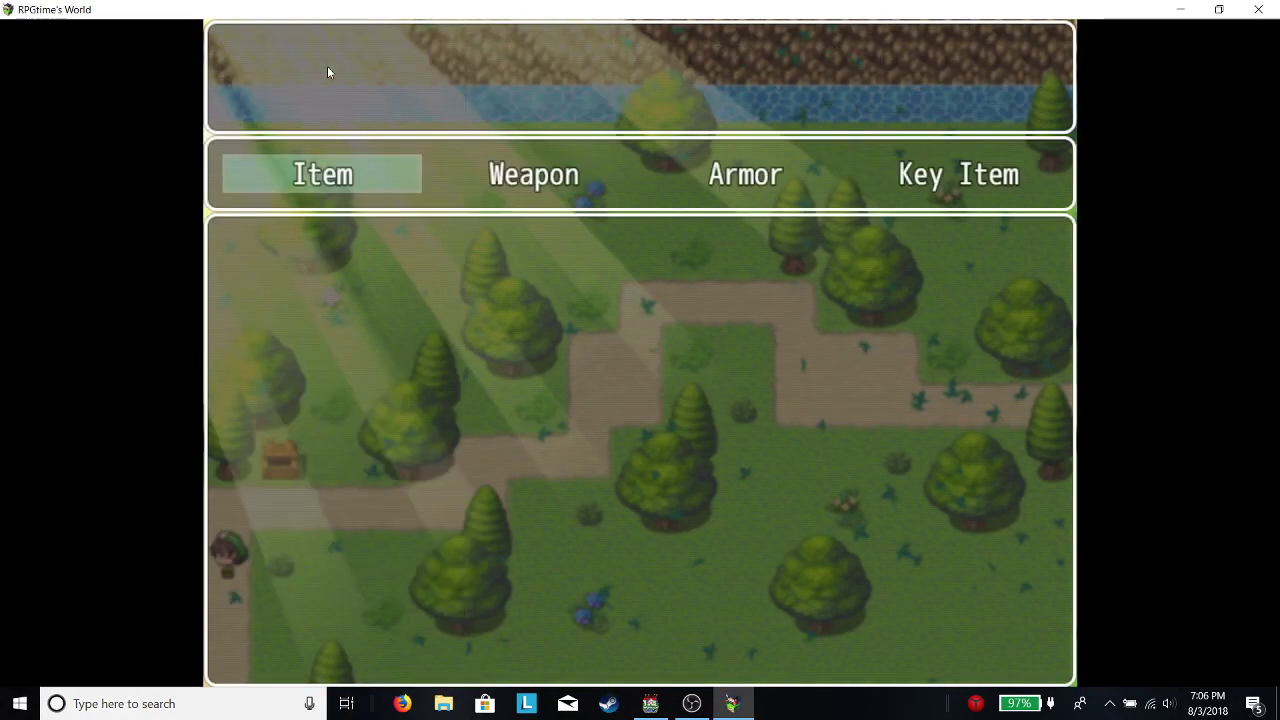
{"action": "left_click", "coordinate": [957, 174]}
{"action": "left_click", "coordinate": [478, 258]}
{"action": "left_click", "coordinate": [642, 134]}
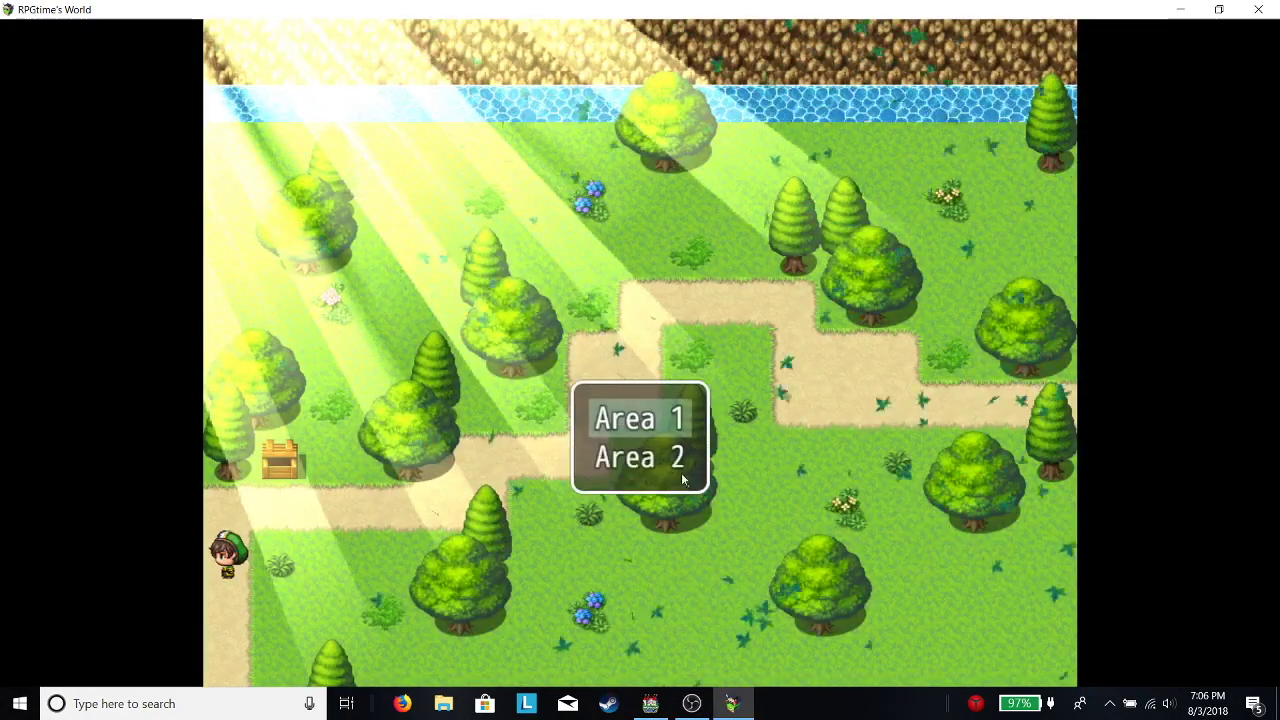
{"action": "left_click", "coordinate": [664, 462]}
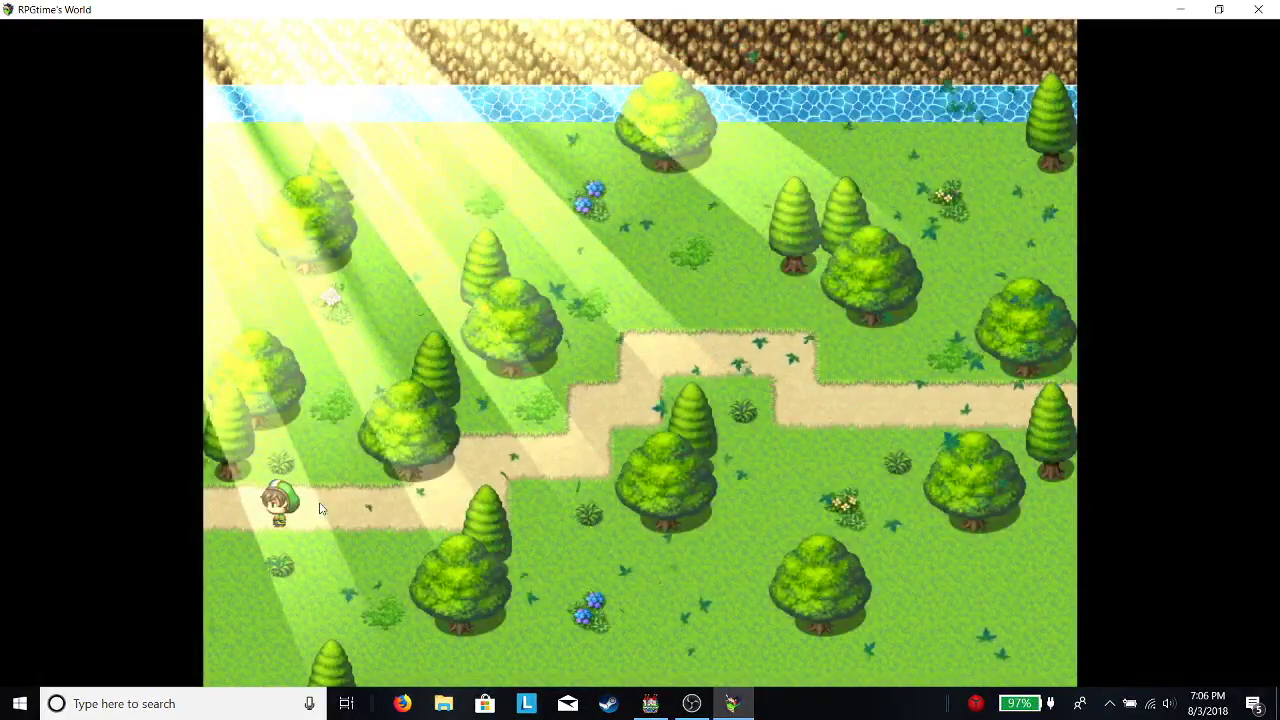
{"action": "left_click", "coordinate": [714, 372]}
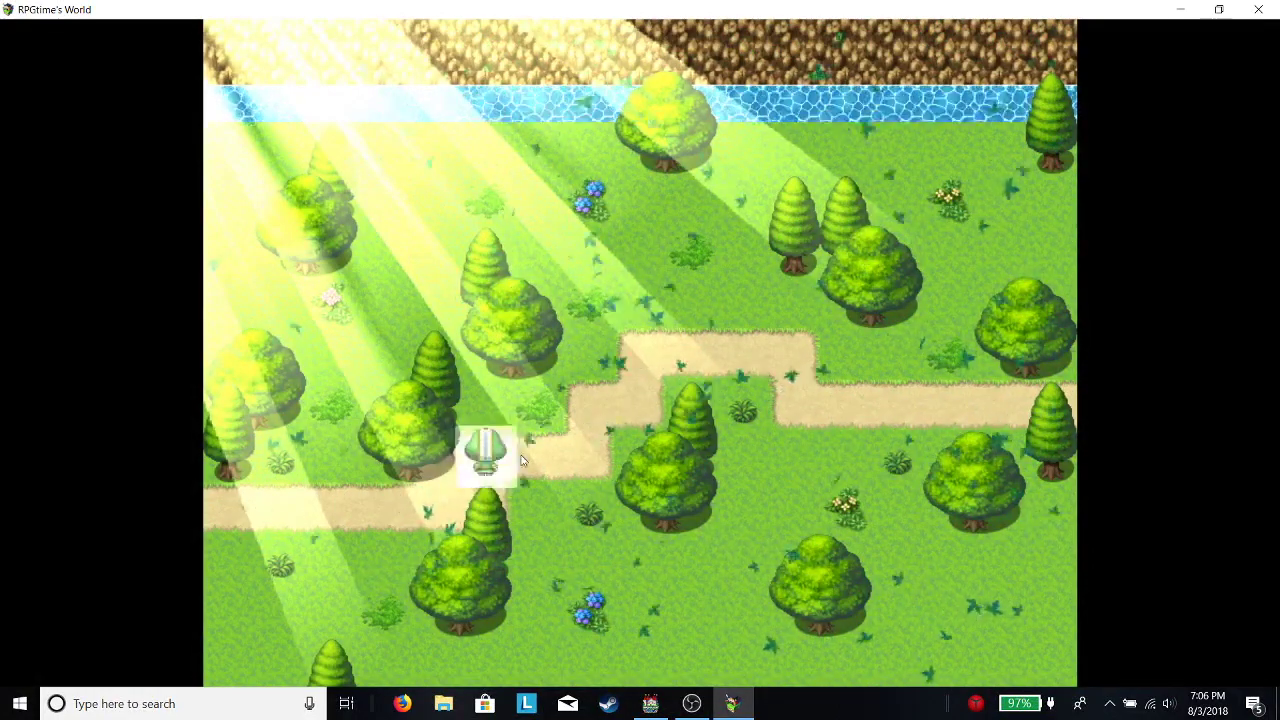
{"action": "left_click", "coordinate": [946, 398]}
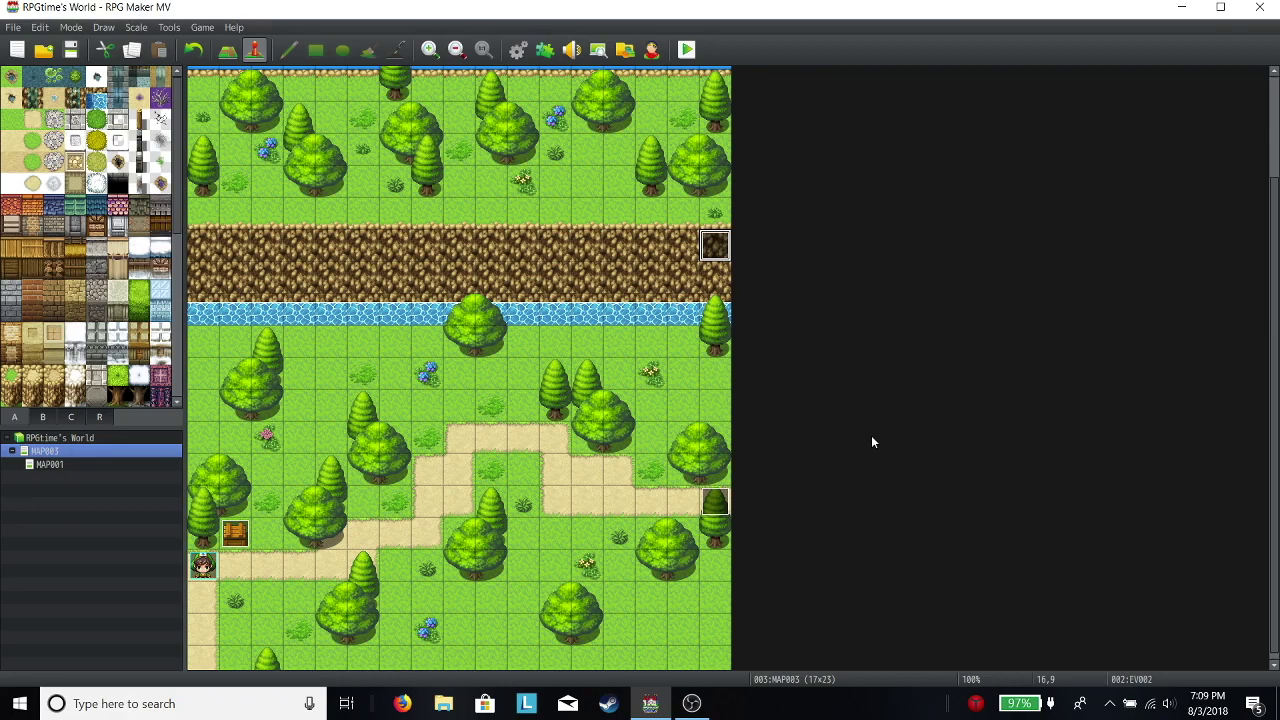
Step: Open event EV002 on MAP003 and look through its command list
{"action": "right_click", "coordinate": [716, 252]}
{"action": "left_click", "coordinate": [739, 258]}
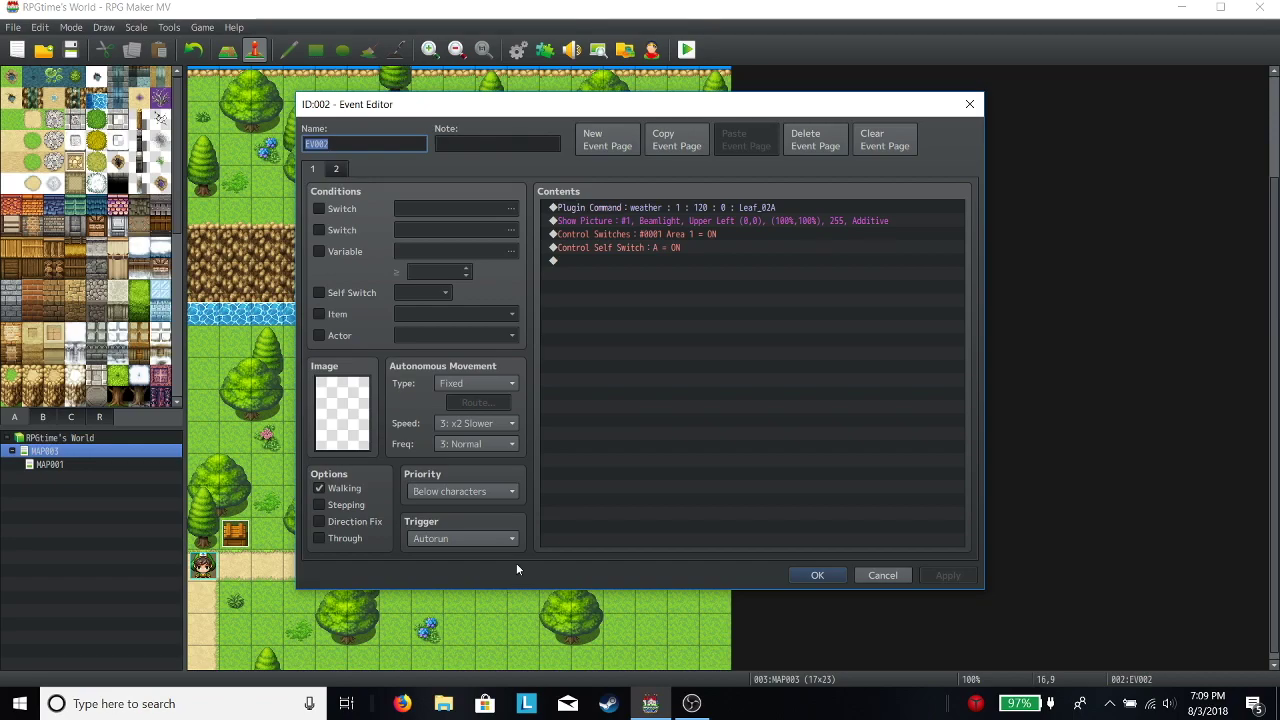
{"action": "left_click", "coordinate": [620, 208]}
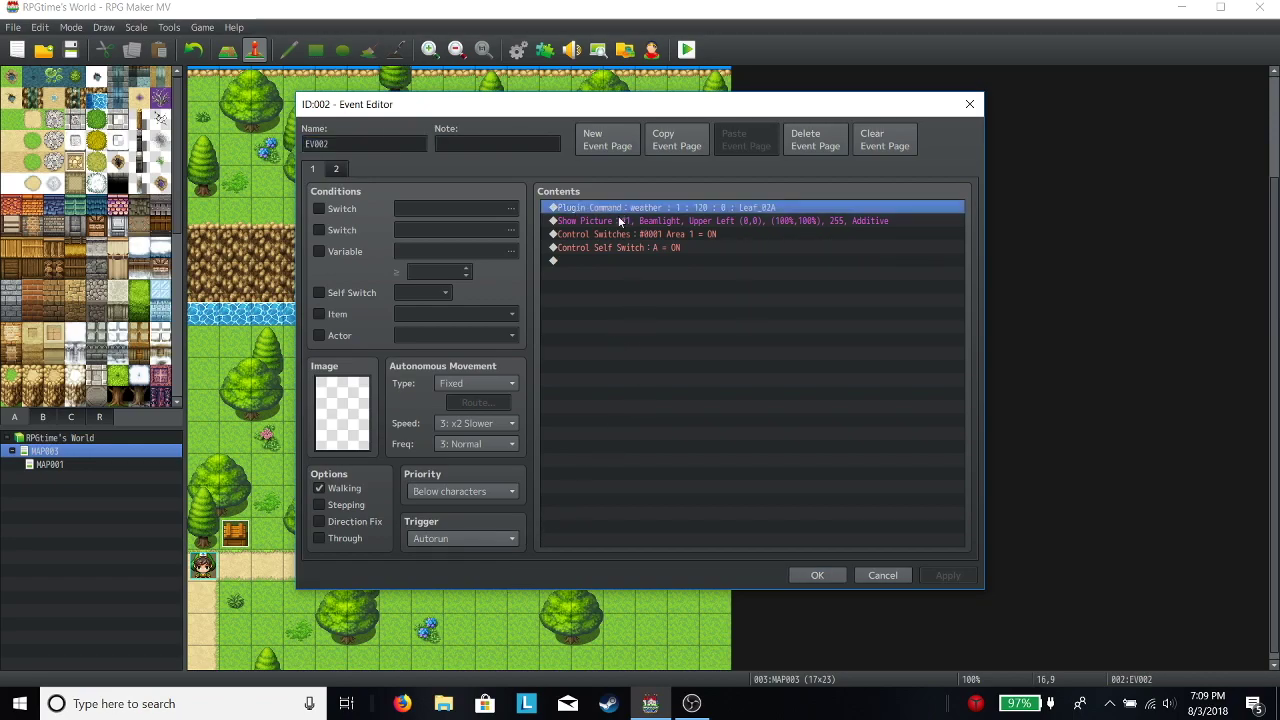
{"action": "left_click", "coordinate": [625, 221]}
{"action": "left_click", "coordinate": [627, 262]}
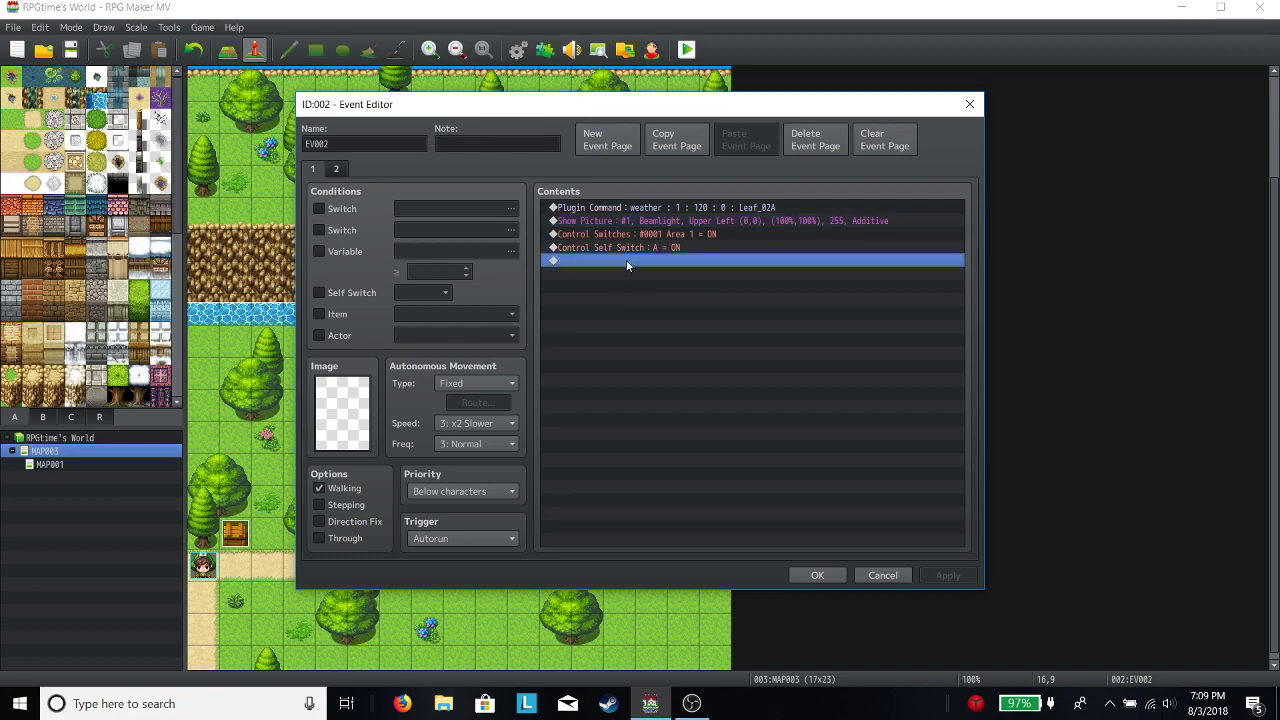
{"action": "key", "text": "Up"}
{"action": "key", "text": "Up"}
{"action": "key", "text": "Down"}
{"action": "key", "text": "Down"}
Step: Set the Control Switches command to turn switch 0001 Area 1 ON
{"action": "left_click", "coordinate": [618, 235]}
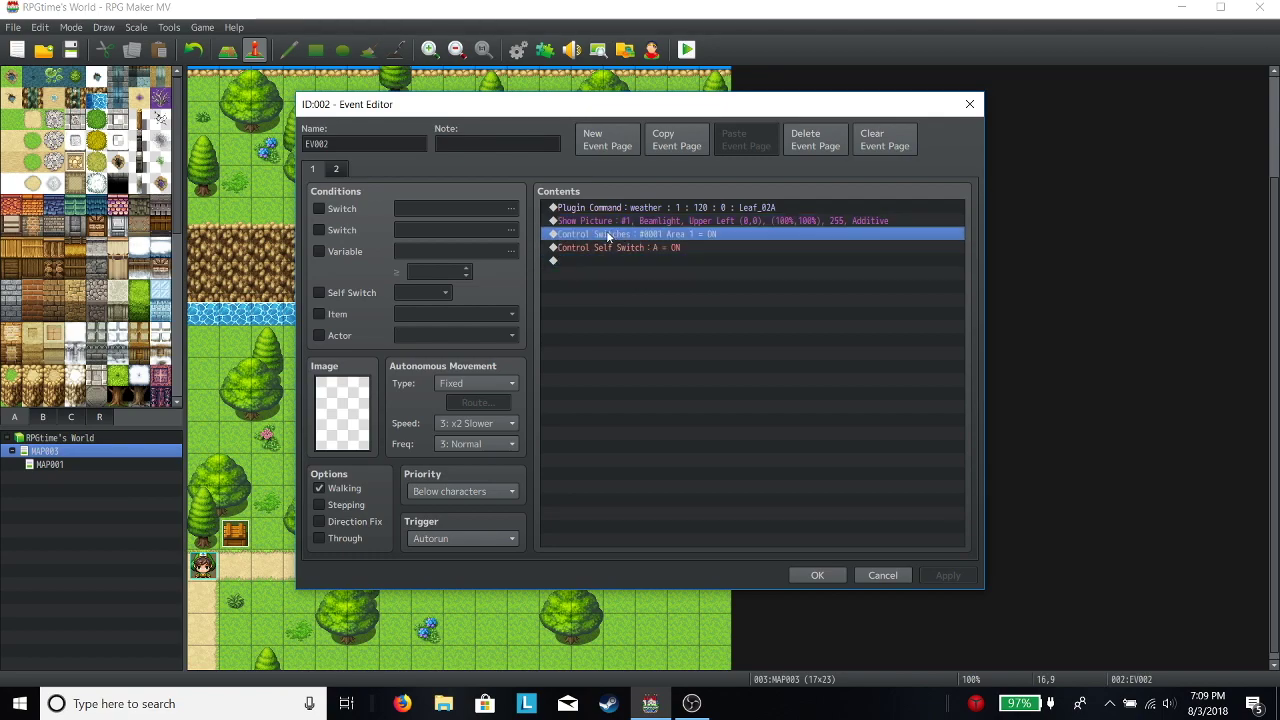
{"action": "right_click", "coordinate": [608, 236]}
{"action": "left_click", "coordinate": [645, 256]}
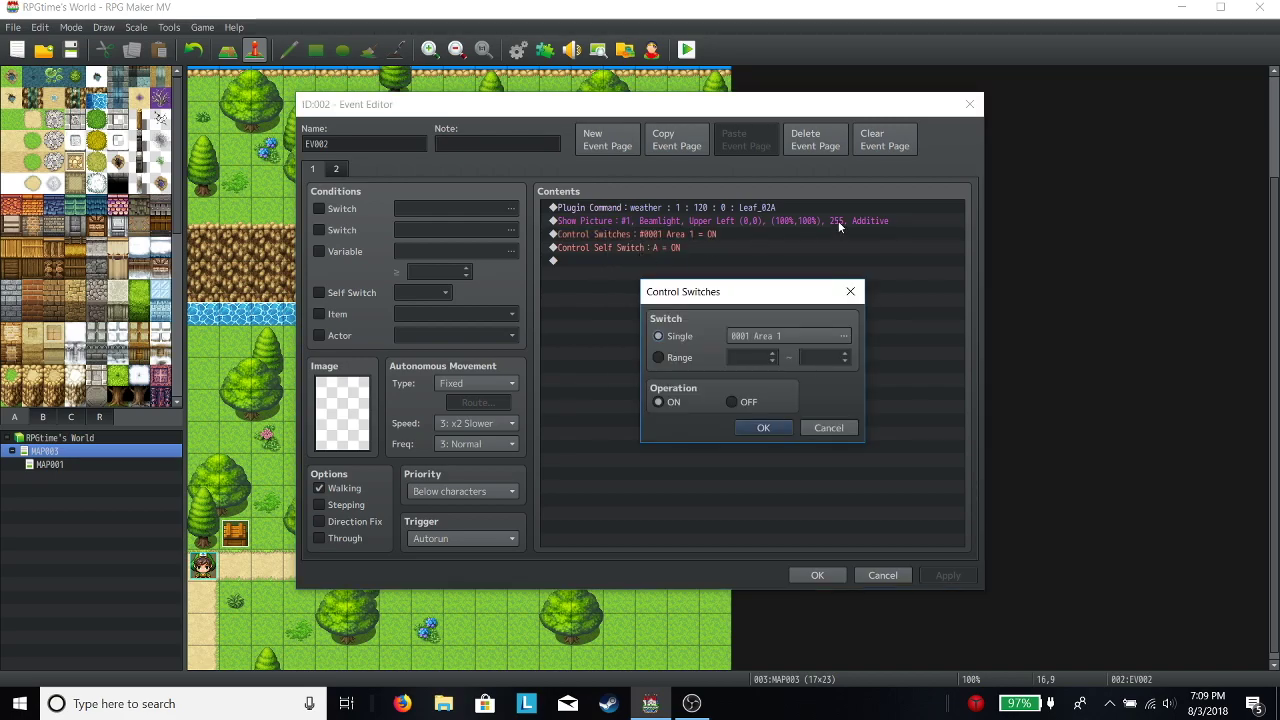
{"action": "left_click", "coordinate": [769, 337]}
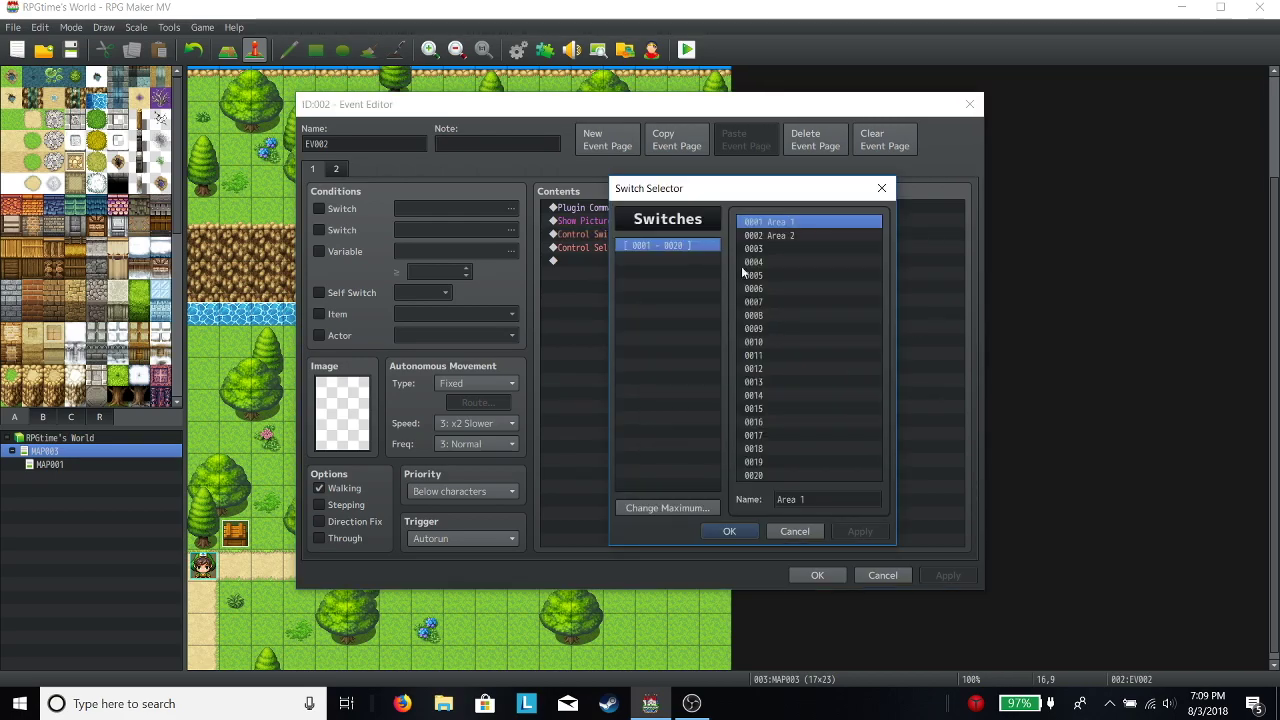
{"action": "left_click", "coordinate": [732, 528]}
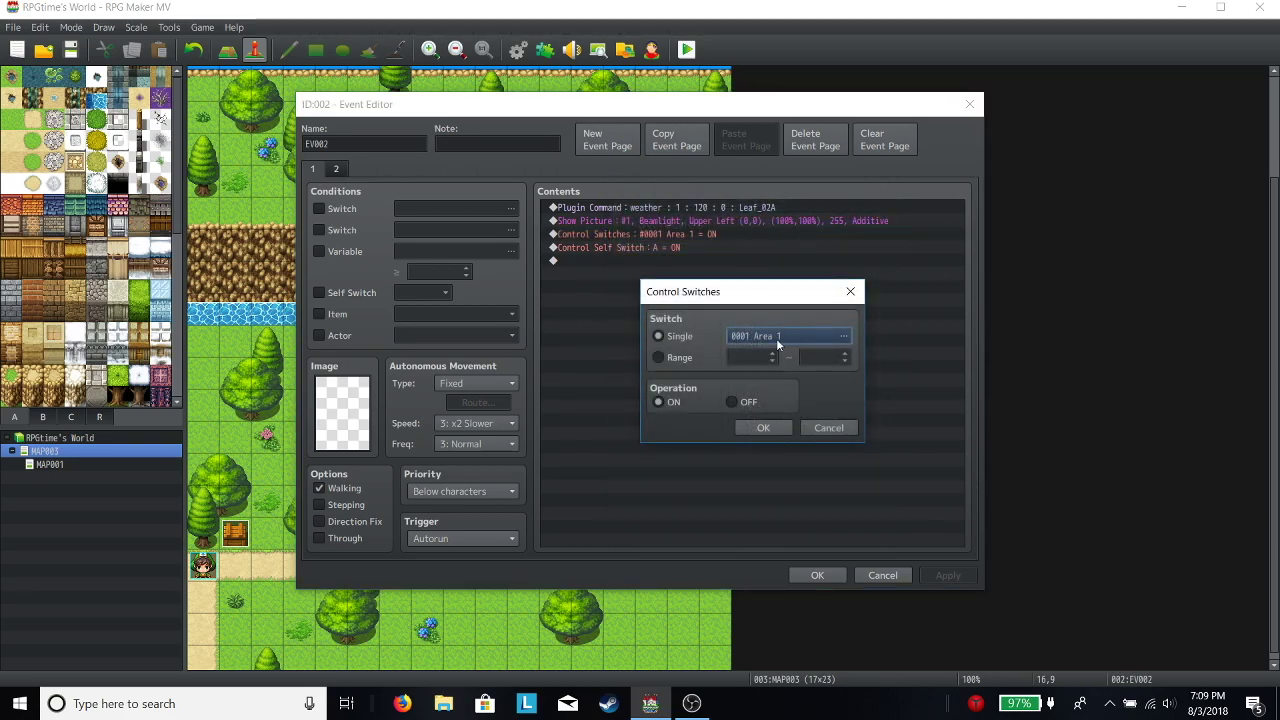
{"action": "left_click", "coordinate": [756, 431]}
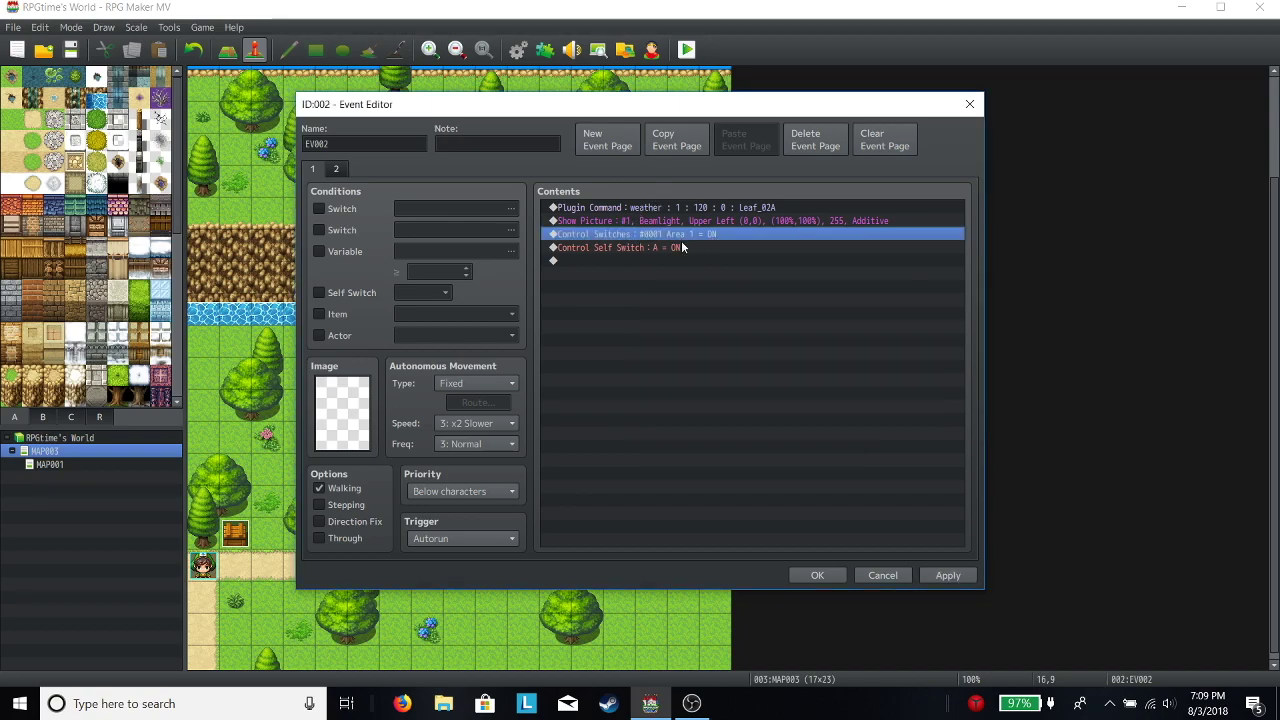
Step: Check the event's second page, then save and close the event editor
{"action": "left_click", "coordinate": [336, 169]}
{"action": "left_click", "coordinate": [312, 169]}
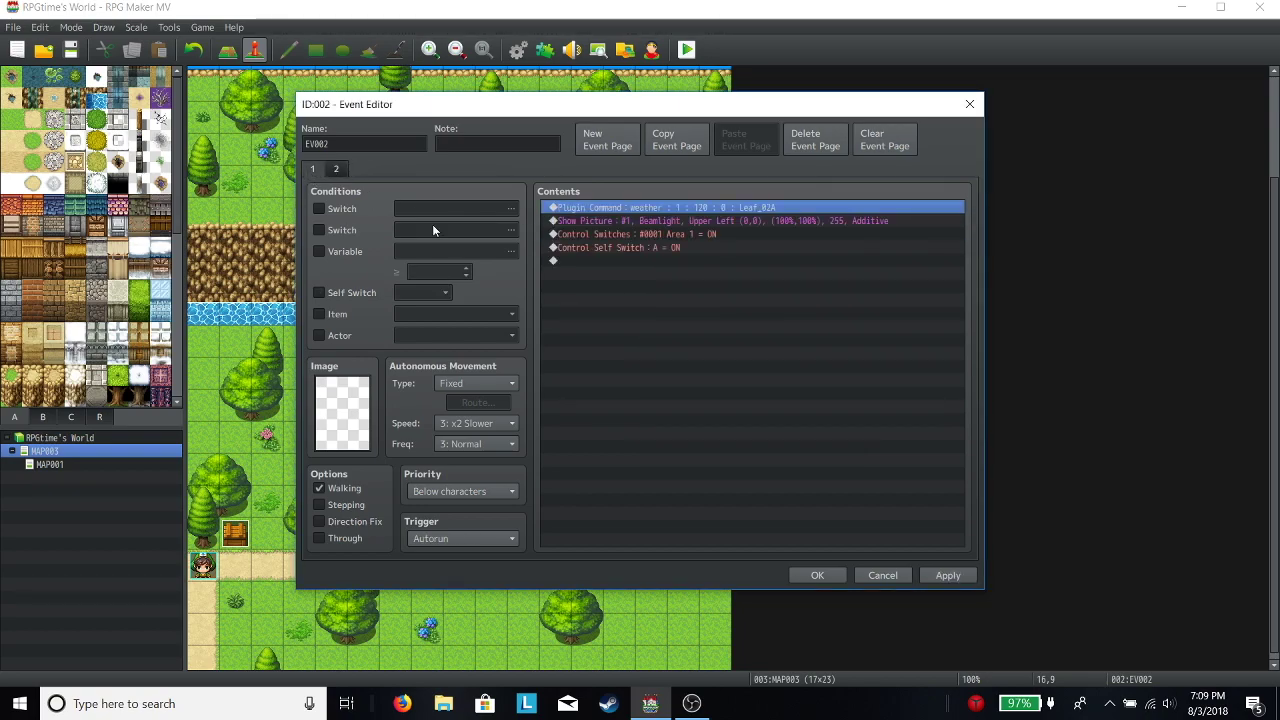
{"action": "left_click", "coordinate": [817, 577]}
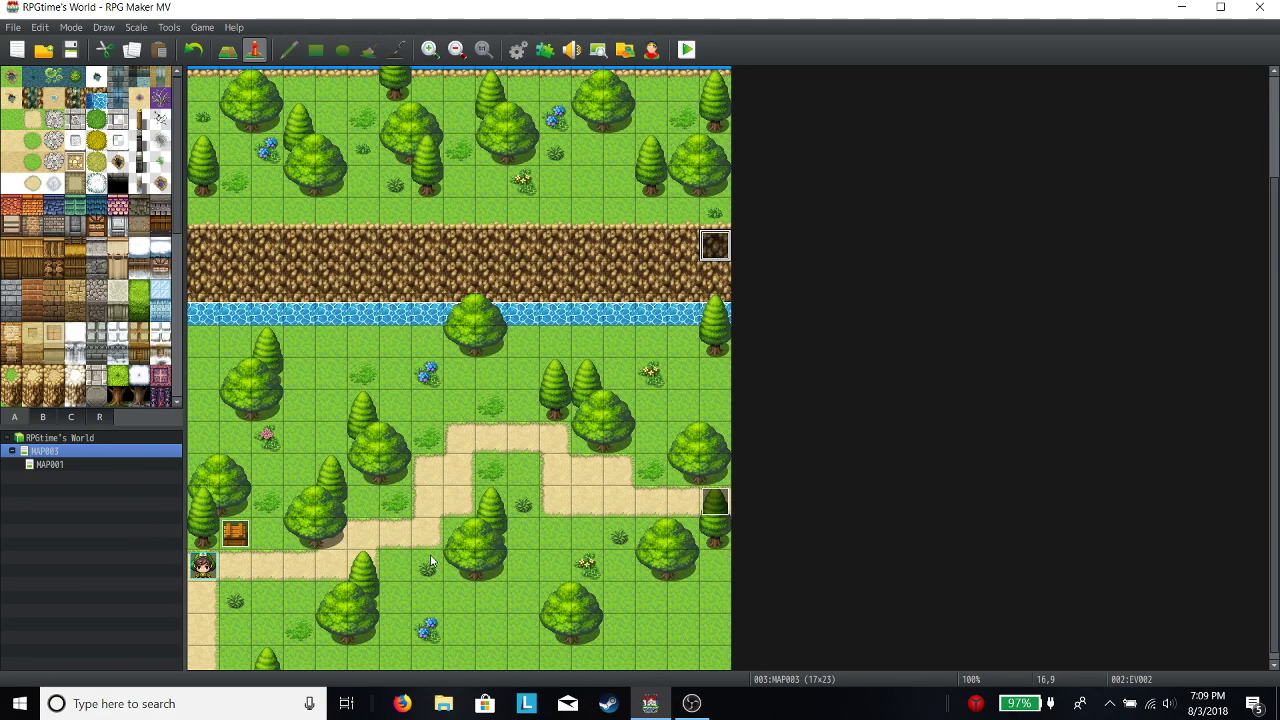
Step: In the database's Fast Travel common event, confirm the Show Choices options Area 1 and Area 2
{"action": "left_click", "coordinate": [517, 50]}
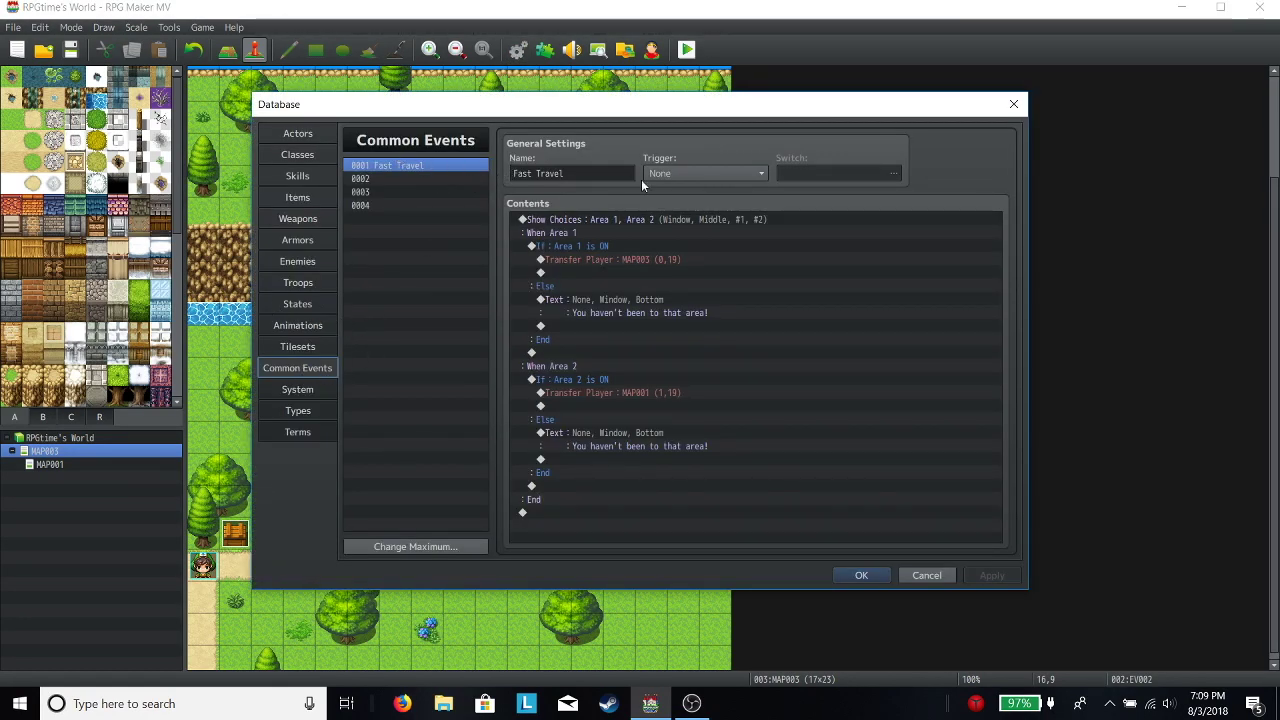
{"action": "right_click", "coordinate": [564, 218]}
{"action": "left_click", "coordinate": [605, 247]}
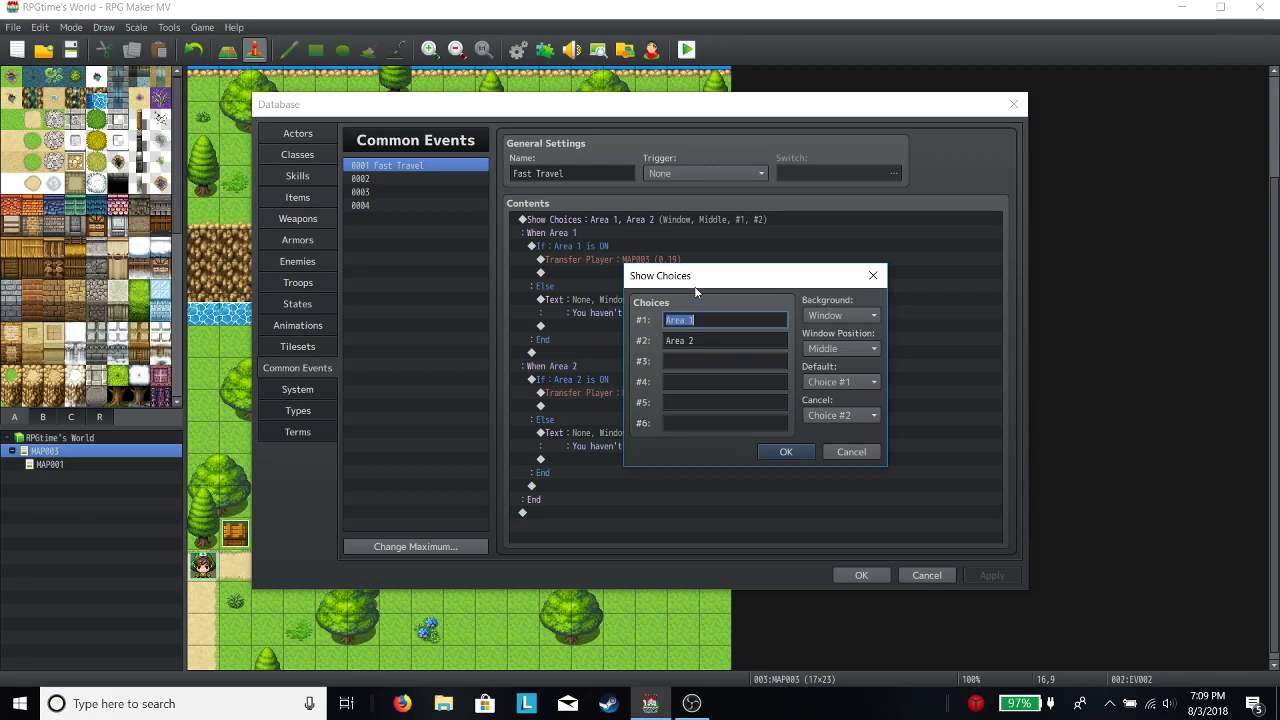
{"action": "left_click", "coordinate": [790, 454]}
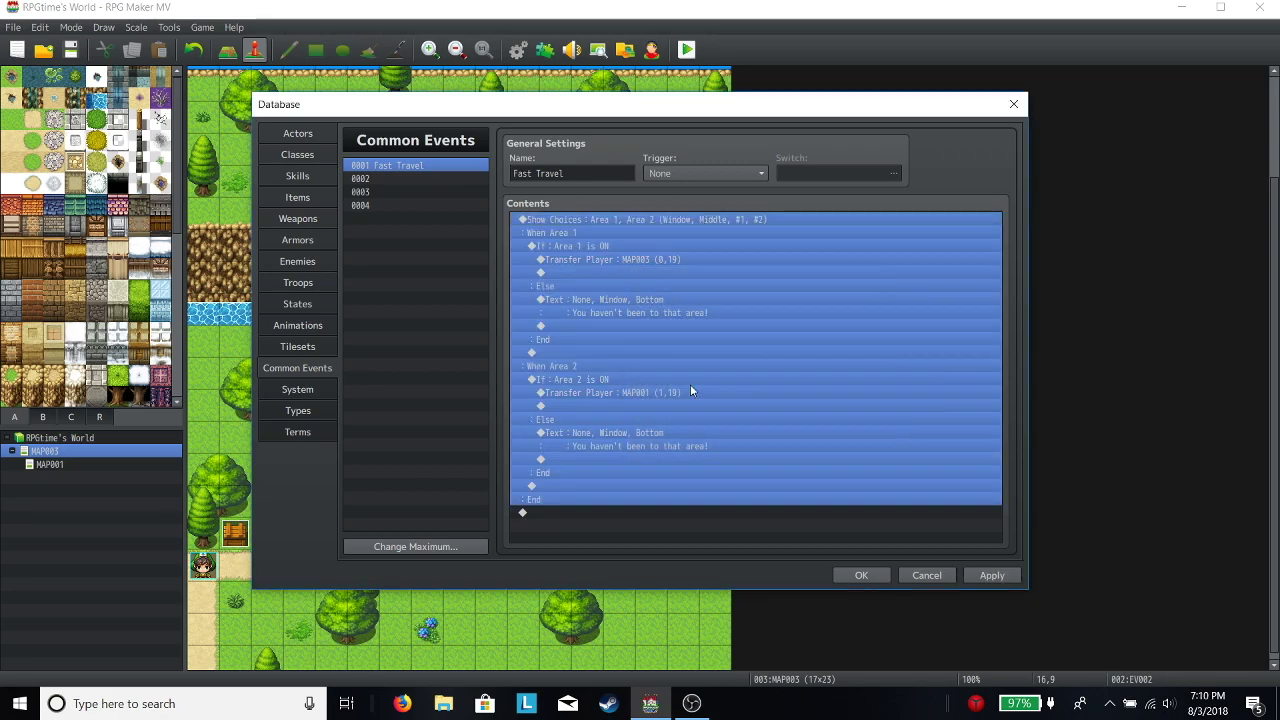
{"action": "left_click", "coordinate": [567, 247]}
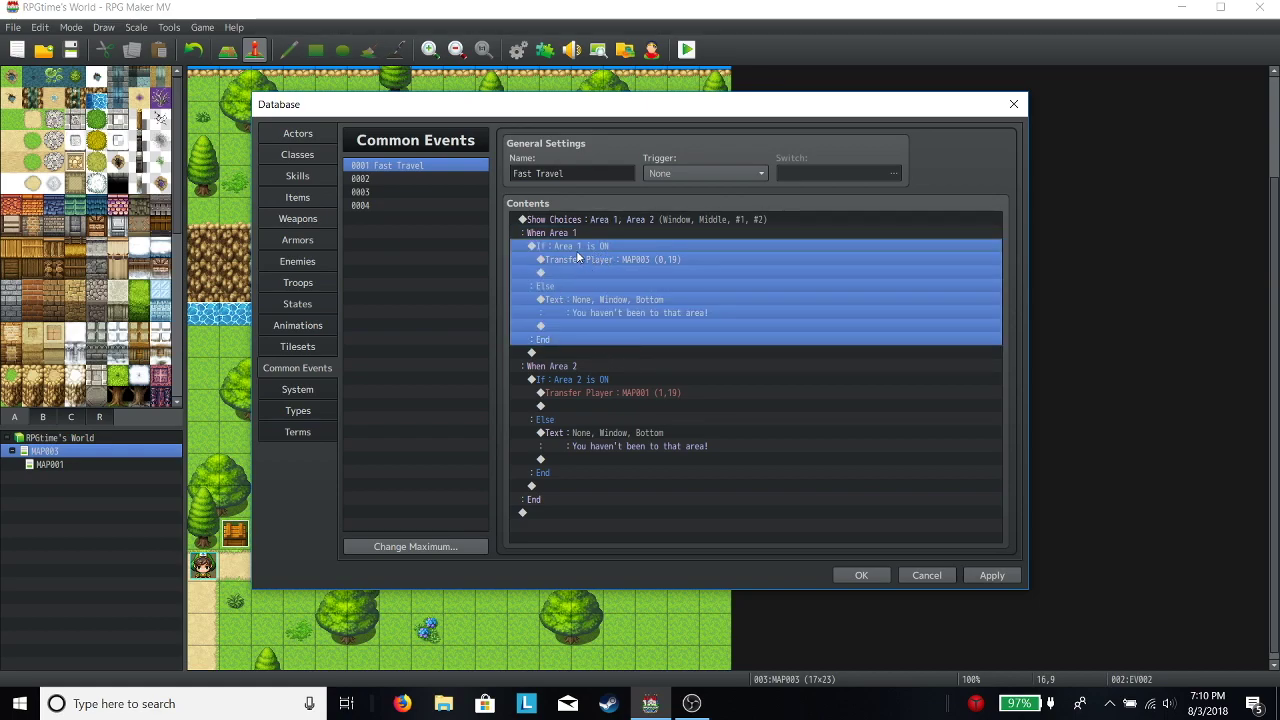
{"action": "right_click", "coordinate": [576, 245]}
Step: Confirm the Area 1 branch checks switch 0001 Area 1 ON with Else, review transfers, and apply
{"action": "left_click", "coordinate": [610, 274]}
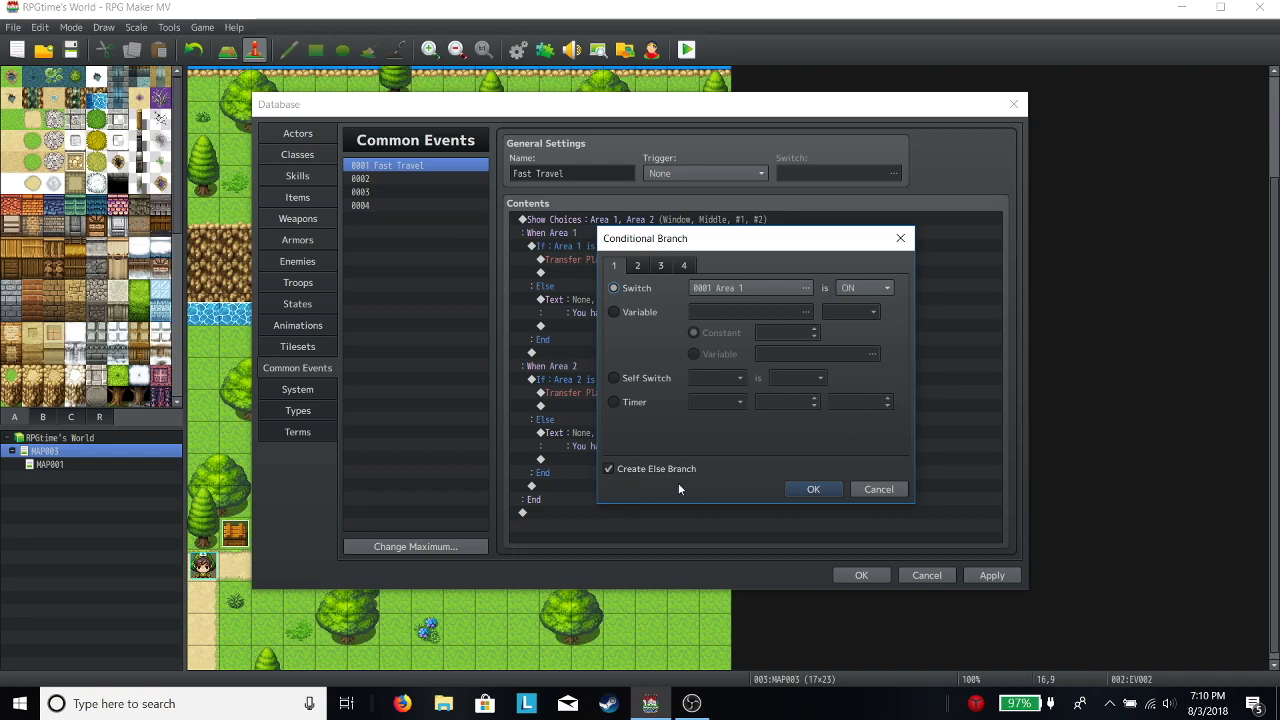
{"action": "left_click", "coordinate": [814, 489]}
{"action": "left_click", "coordinate": [574, 325]}
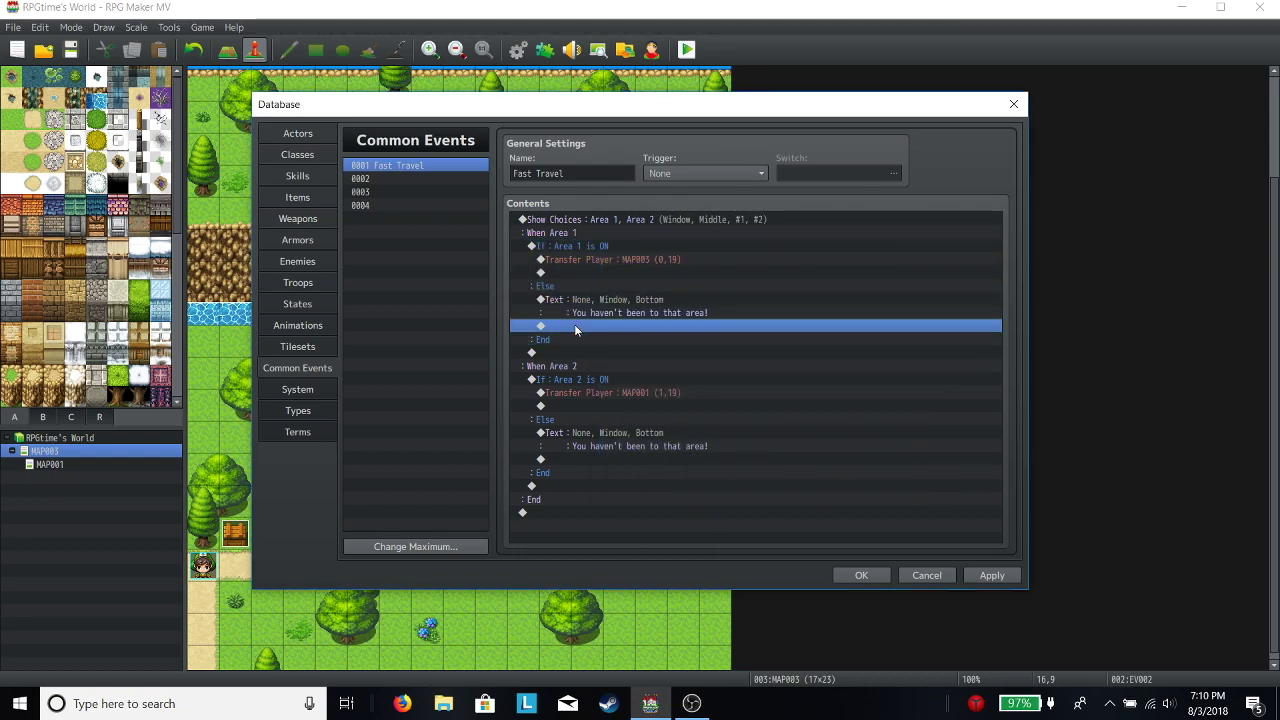
{"action": "left_click", "coordinate": [603, 260]}
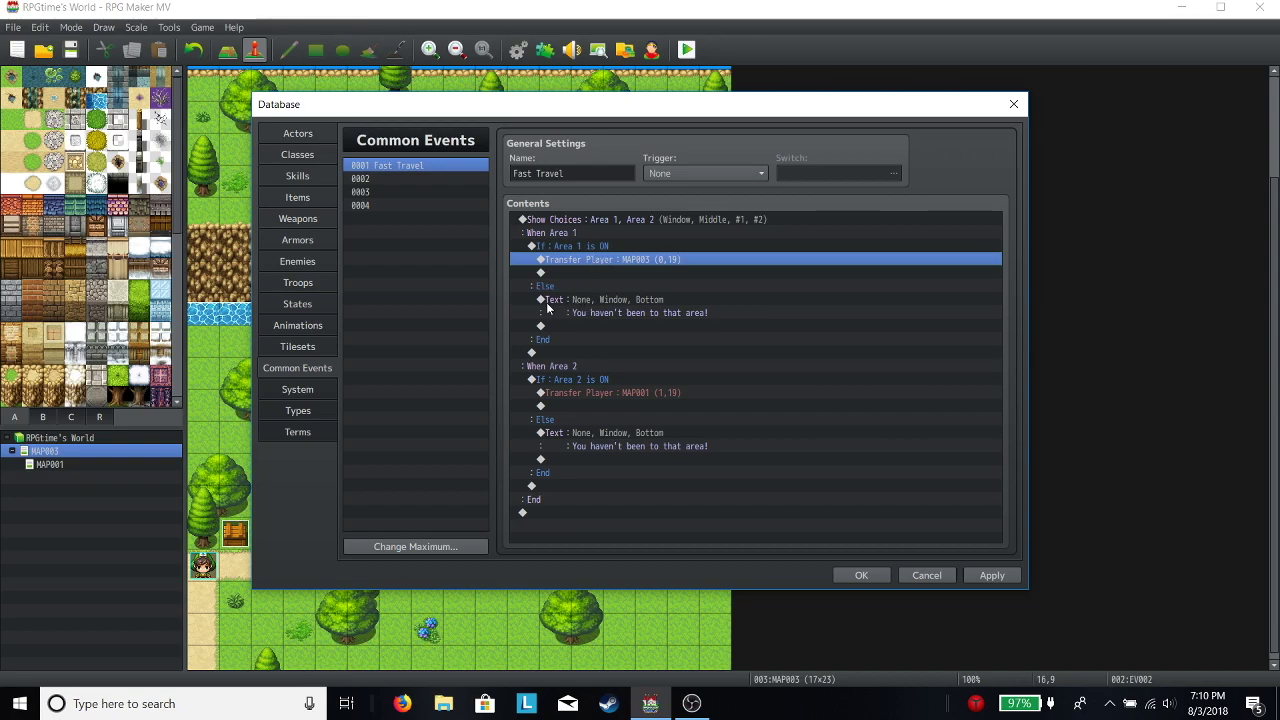
{"action": "left_click", "coordinate": [623, 305]}
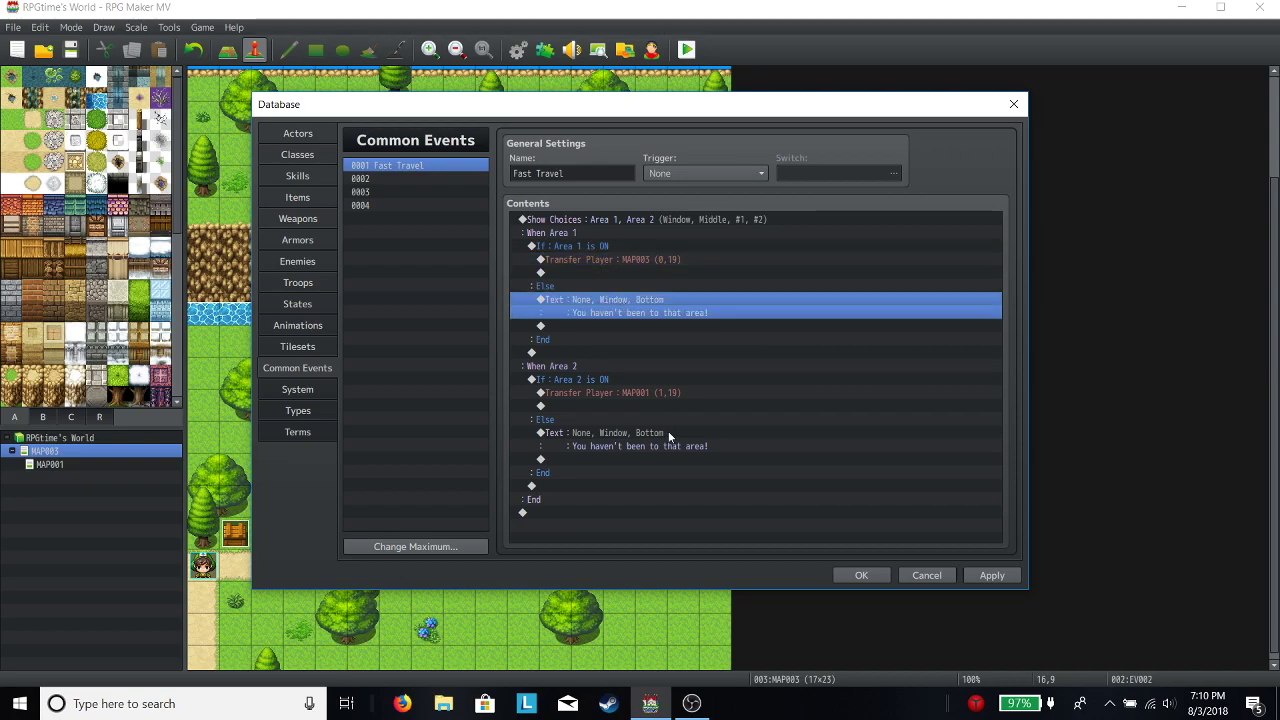
{"action": "left_click", "coordinate": [578, 382]}
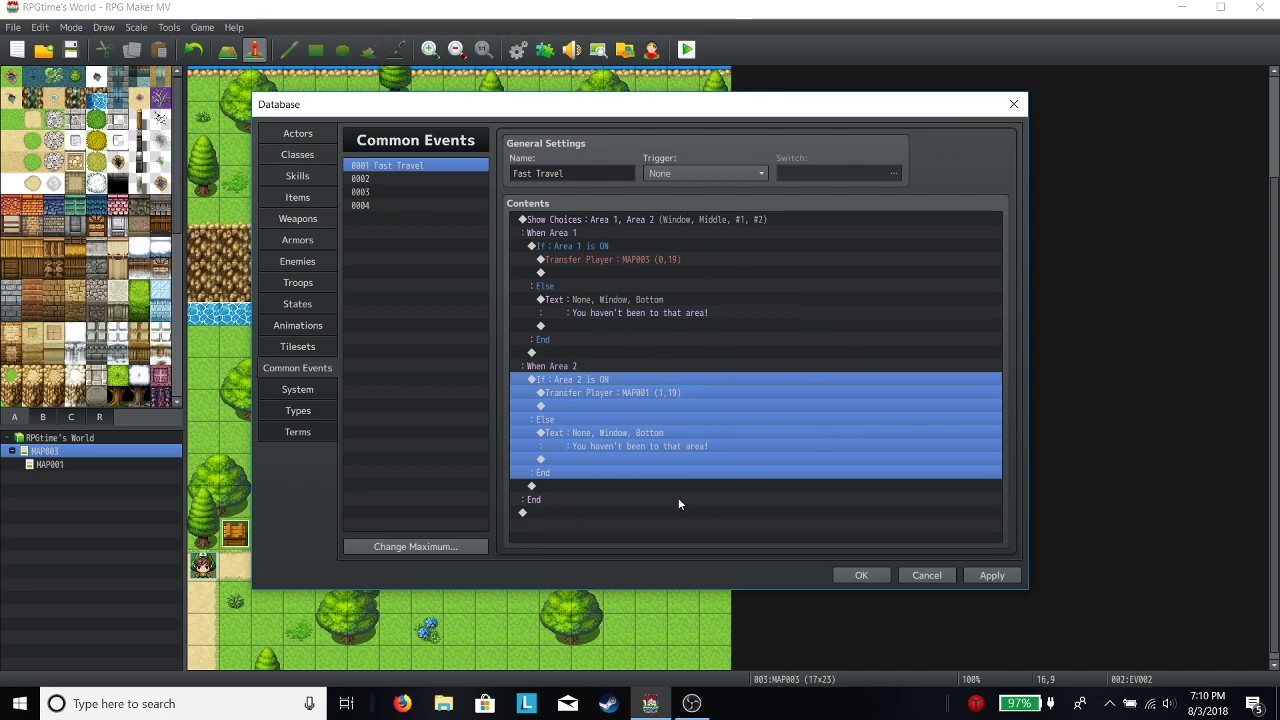
{"action": "left_click", "coordinate": [992, 575]}
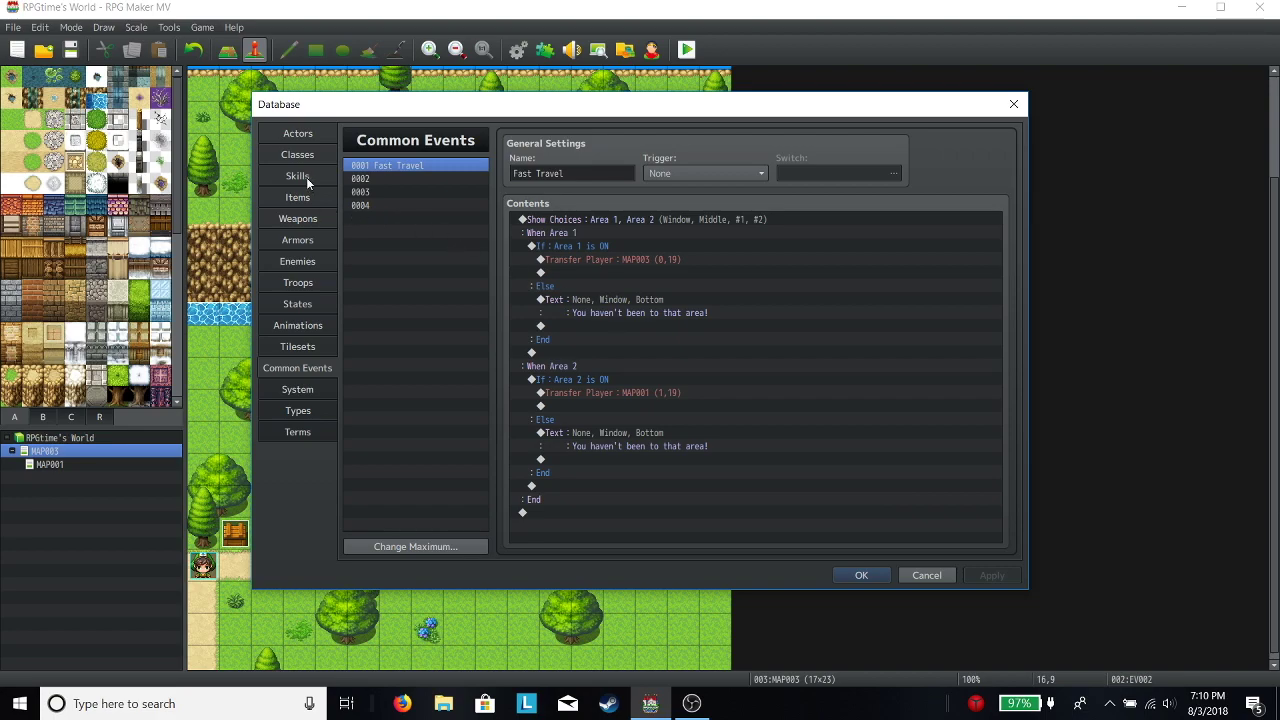
Step: Make item 0001 Fast Travel a Key Item and check its Effects list
{"action": "left_click", "coordinate": [299, 204]}
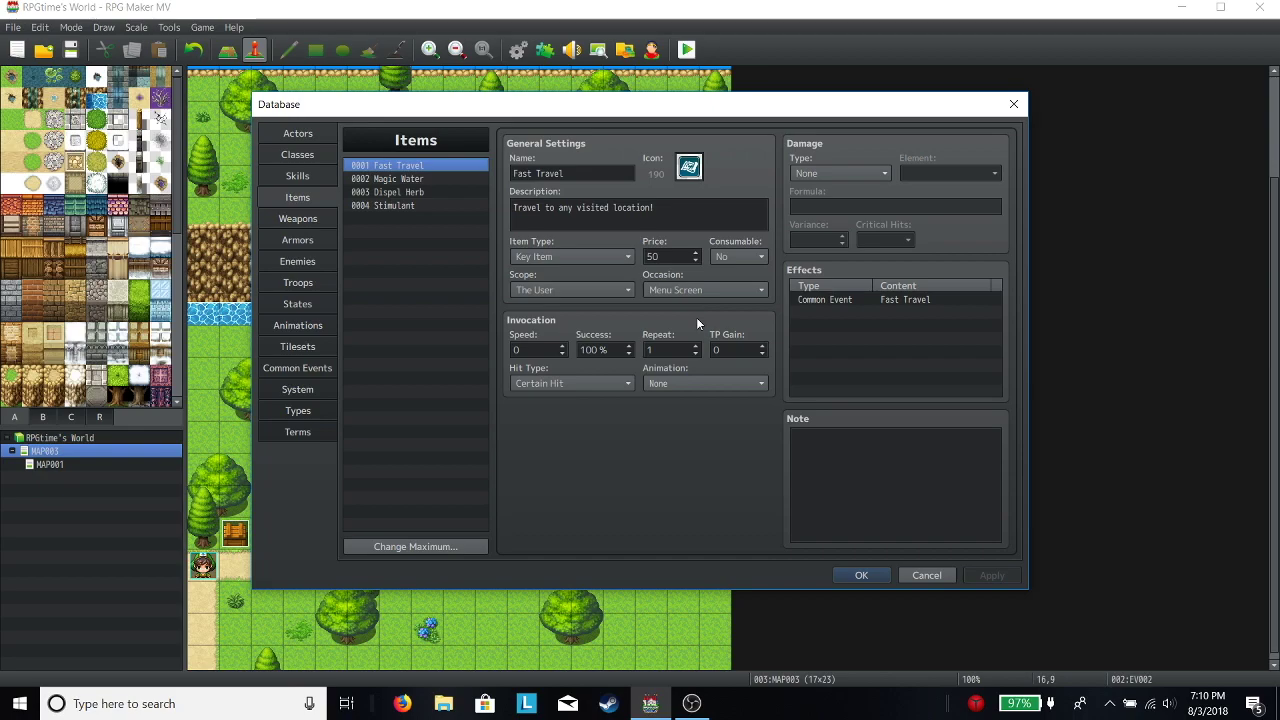
{"action": "left_click", "coordinate": [552, 255]}
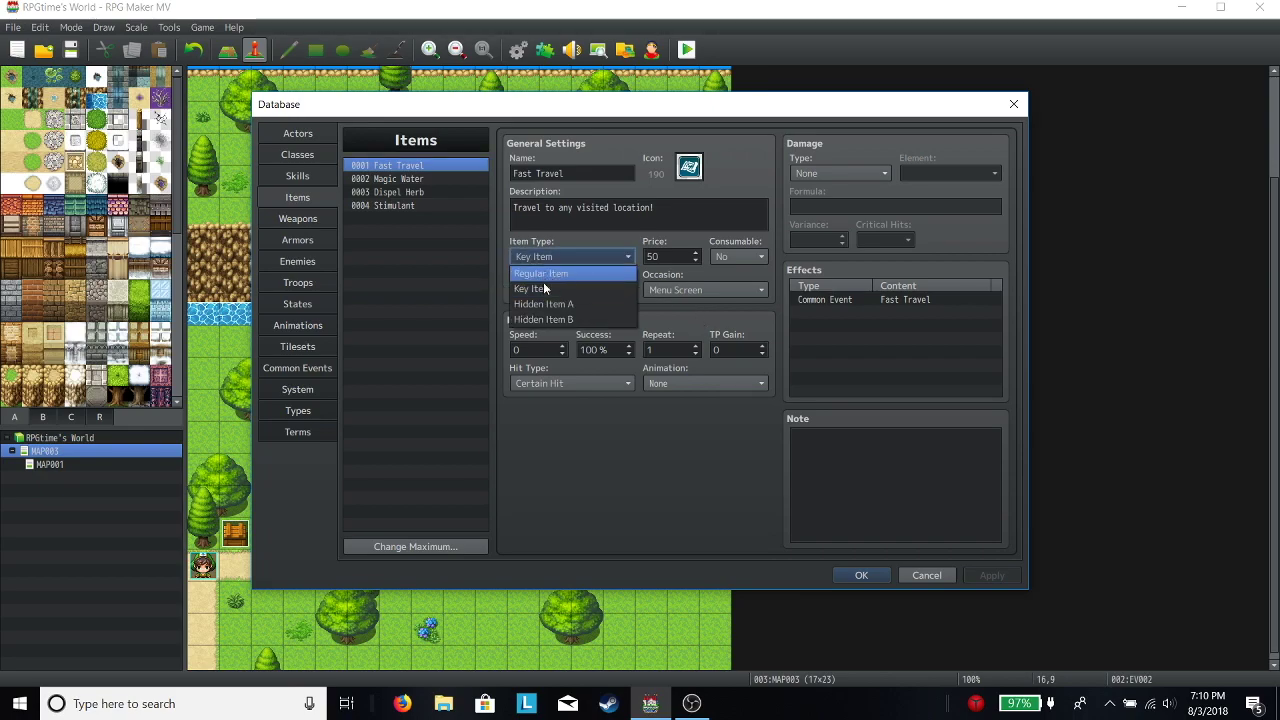
{"action": "left_click", "coordinate": [548, 286]}
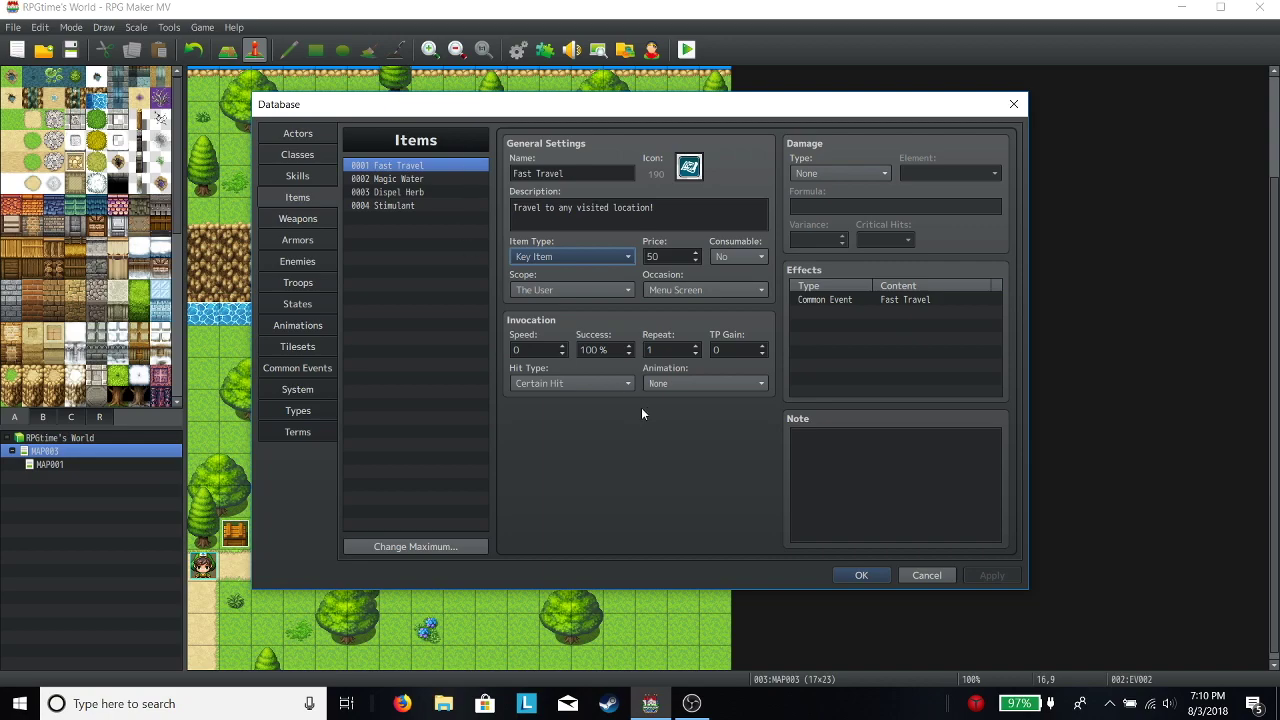
{"action": "left_click", "coordinate": [833, 315]}
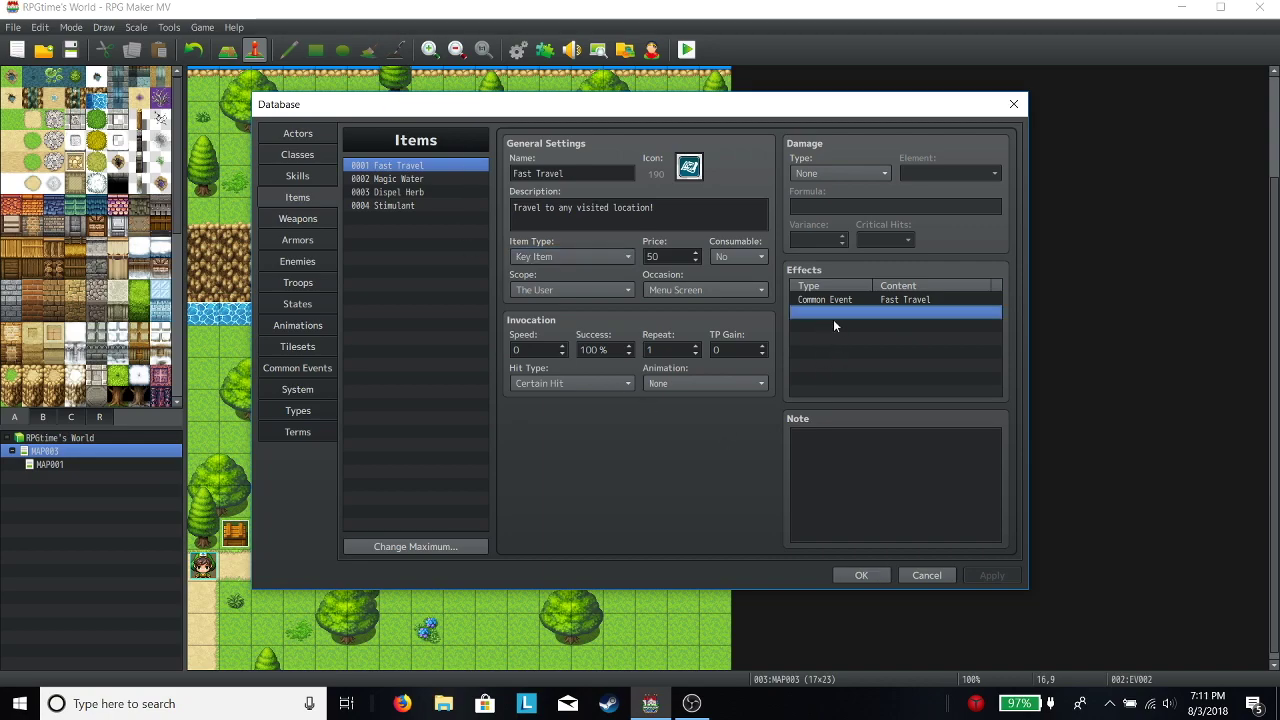
{"action": "right_click", "coordinate": [851, 296]}
{"action": "left_click", "coordinate": [813, 330]}
{"action": "left_click", "coordinate": [866, 573]}
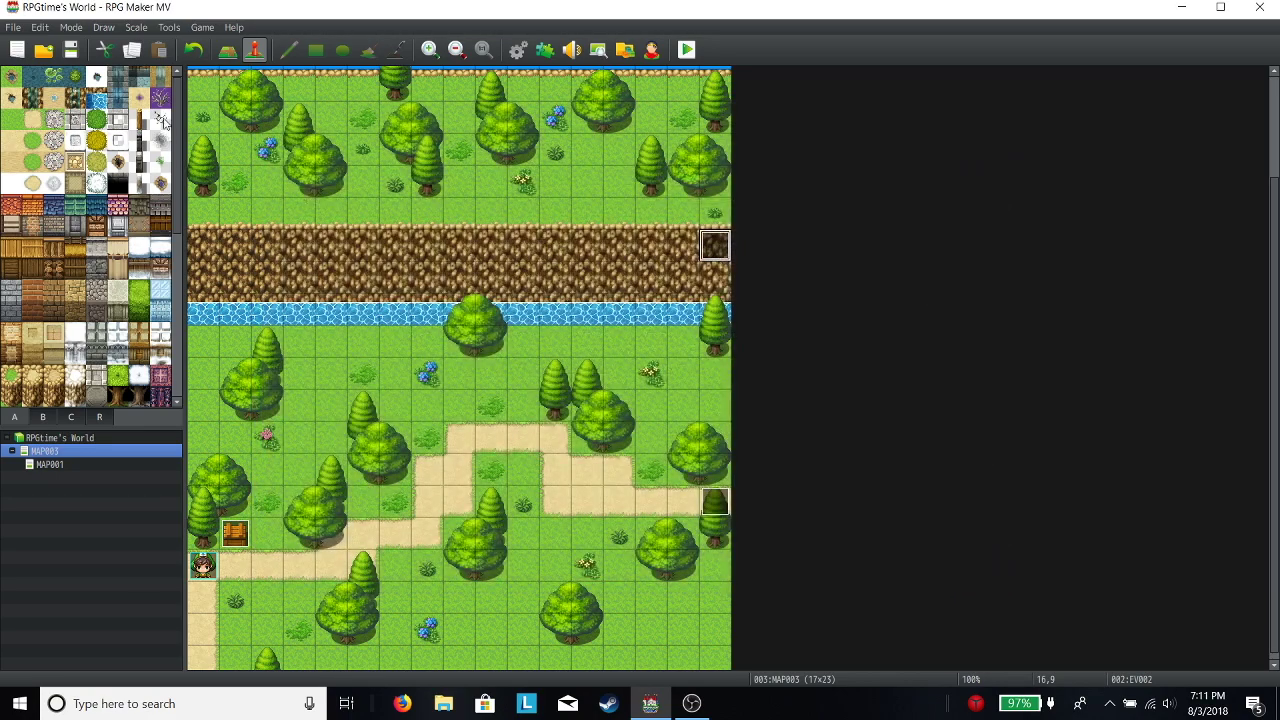